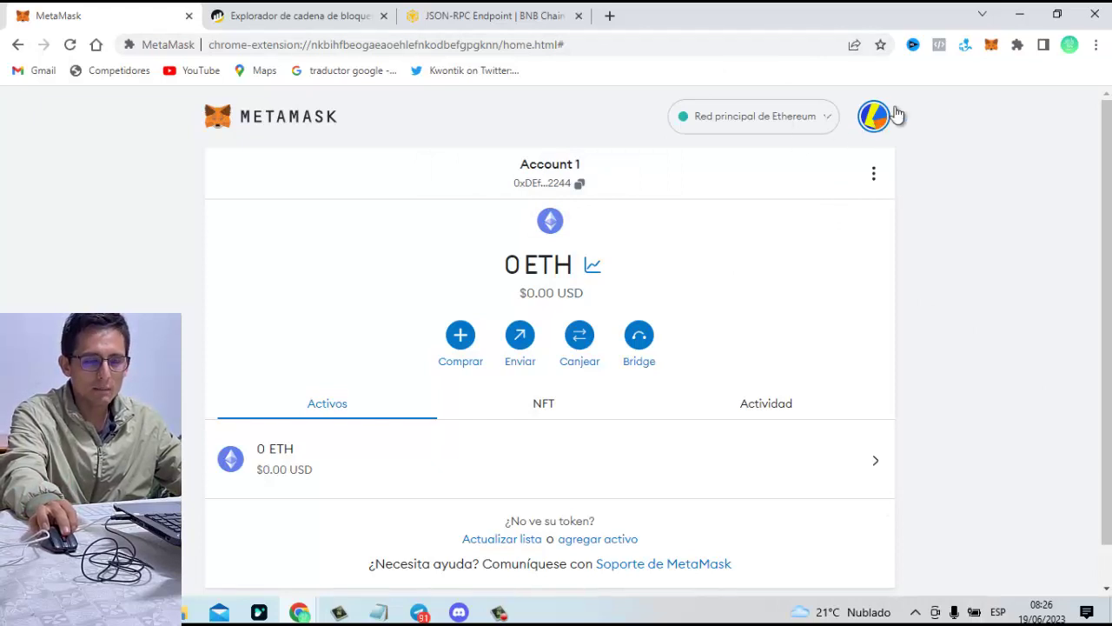
Step: Bring up the MetaMask extension wallet and open its Configuración page for Account 1
click(992, 45)
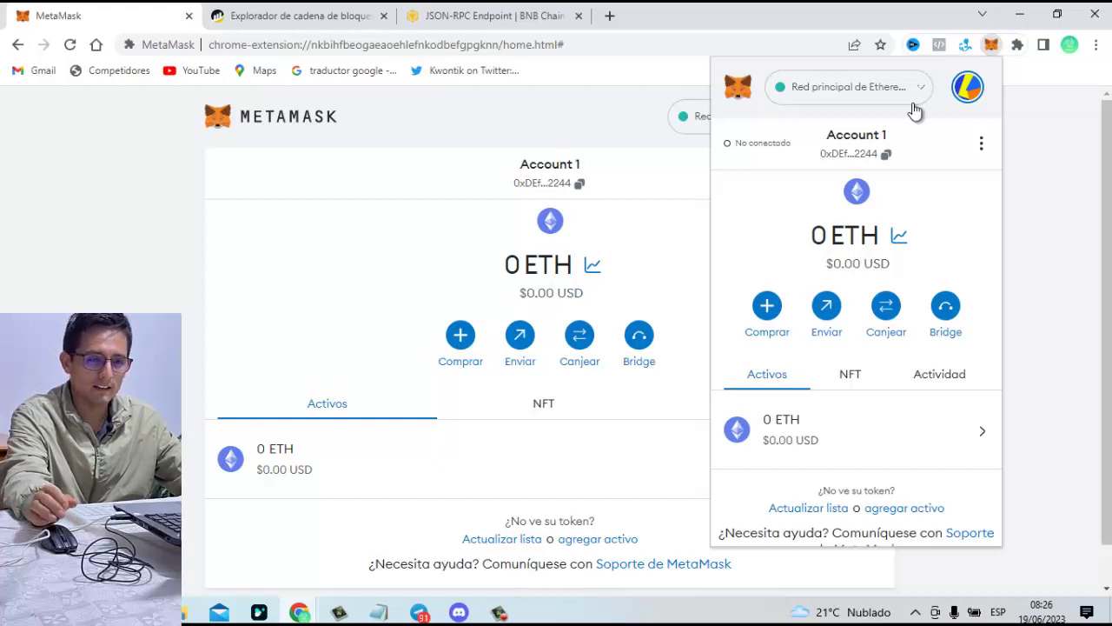
click(968, 102)
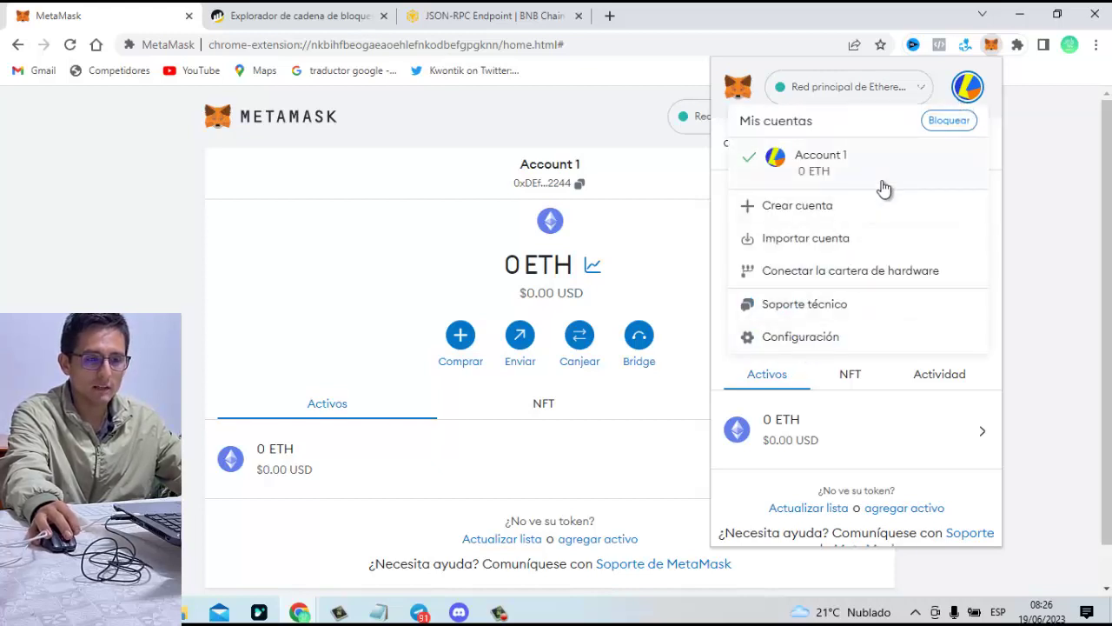
click(944, 87)
click(972, 91)
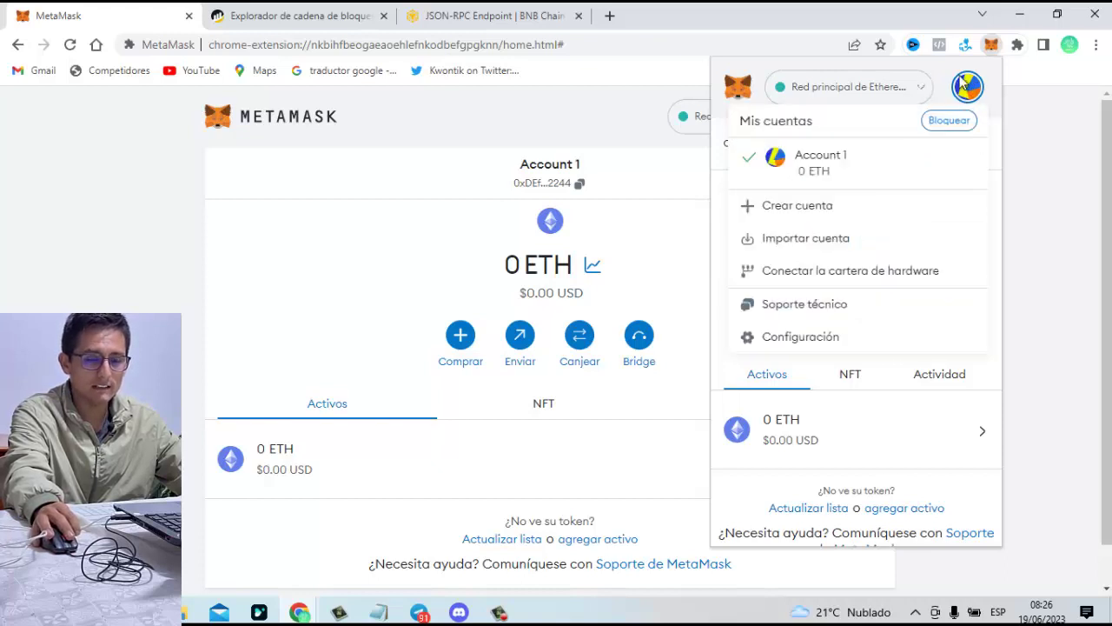
click(799, 339)
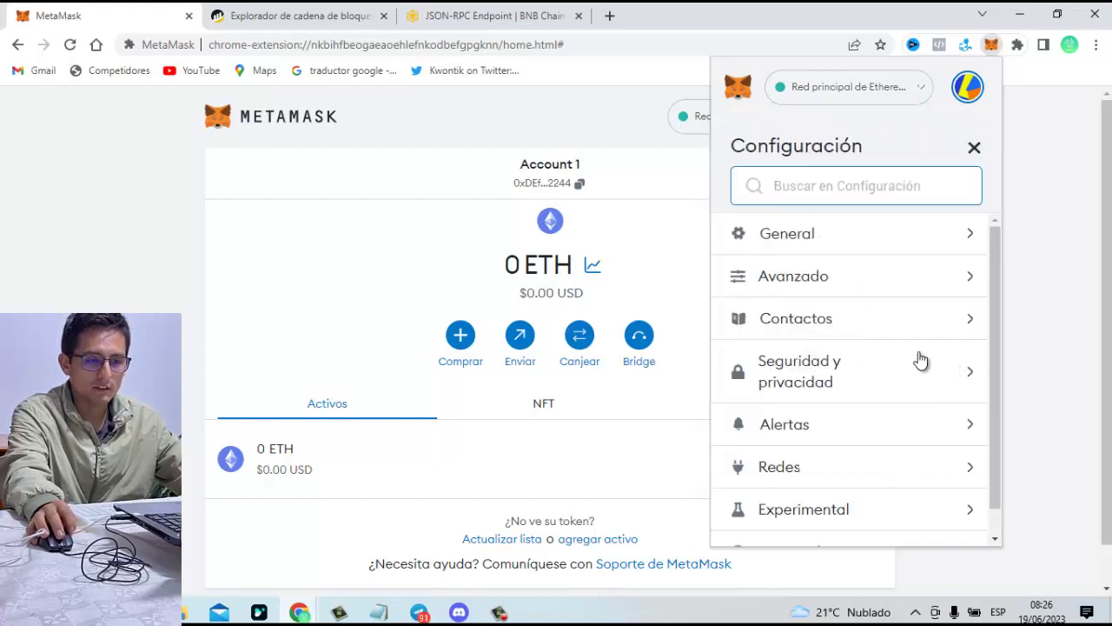
Step: Look through the whole Avanzado section of the settings and return to the settings overview
click(966, 281)
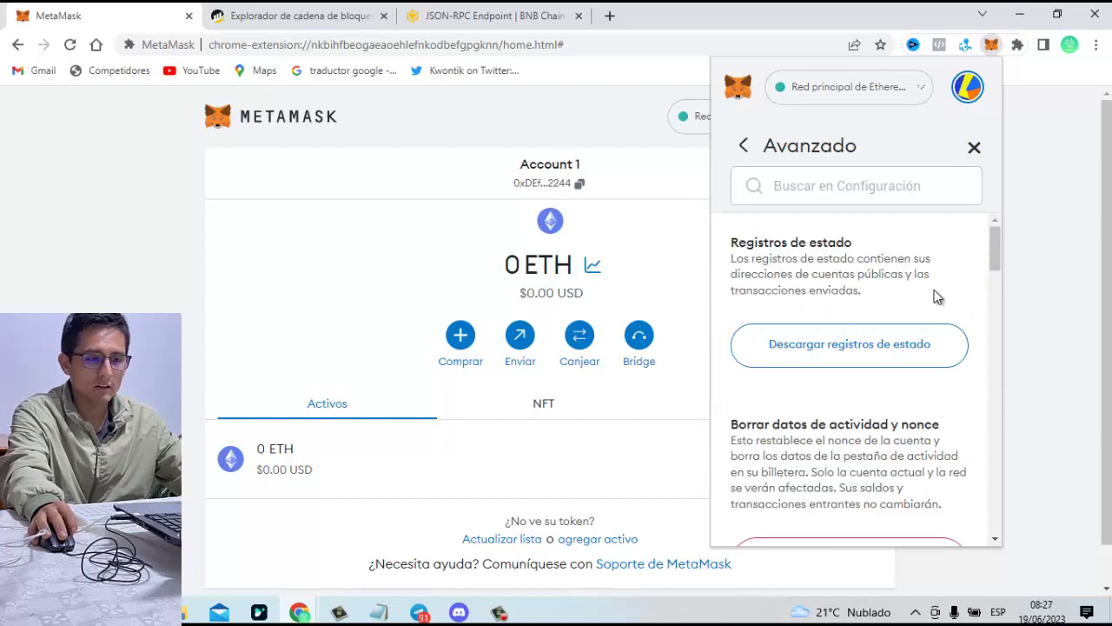
scroll(937, 296, down, 4)
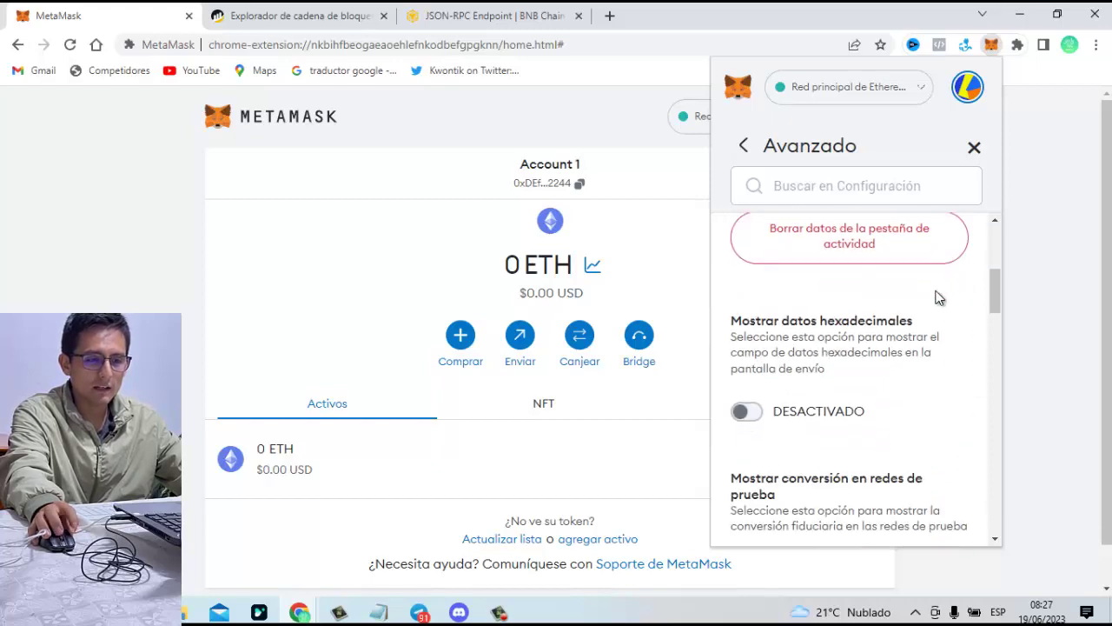
scroll(937, 297, down, 10)
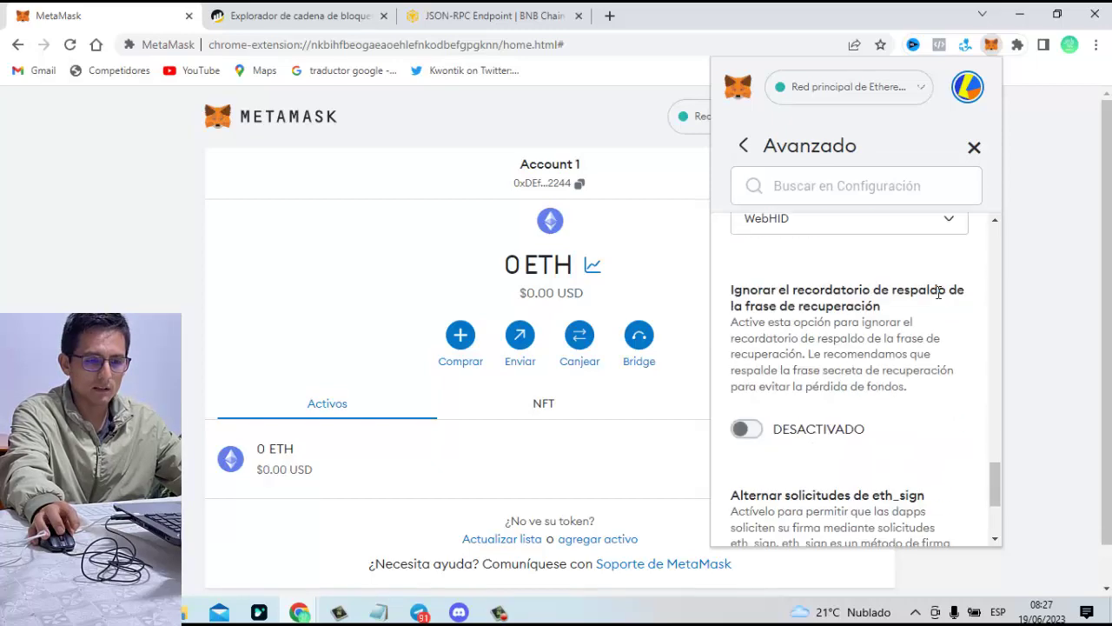
scroll(939, 292, down, 3)
scroll(939, 292, up, 15)
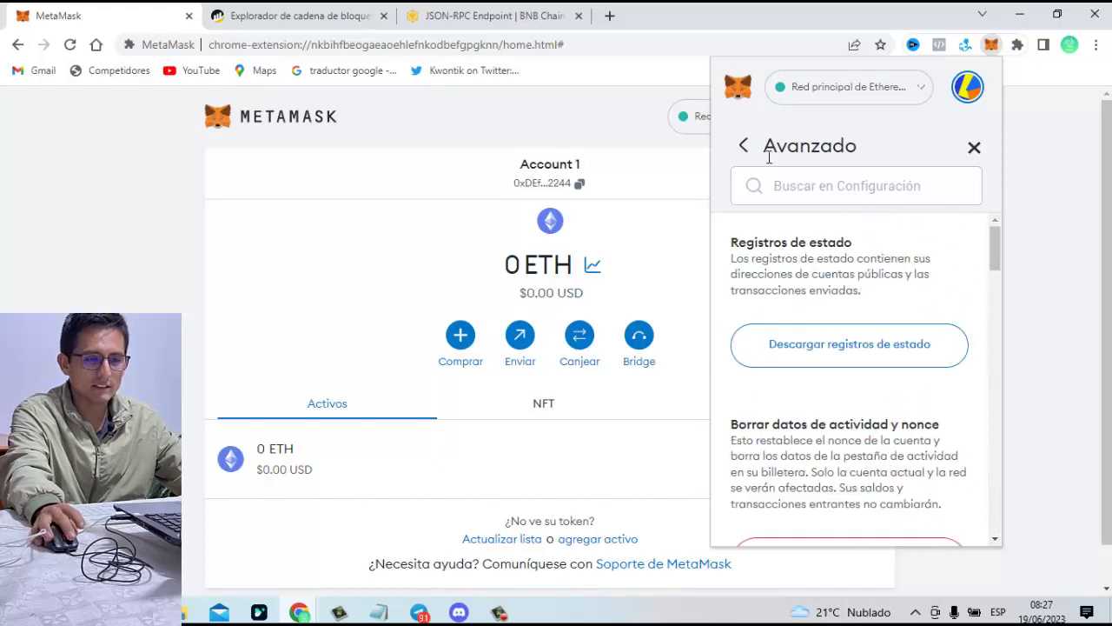
click(744, 146)
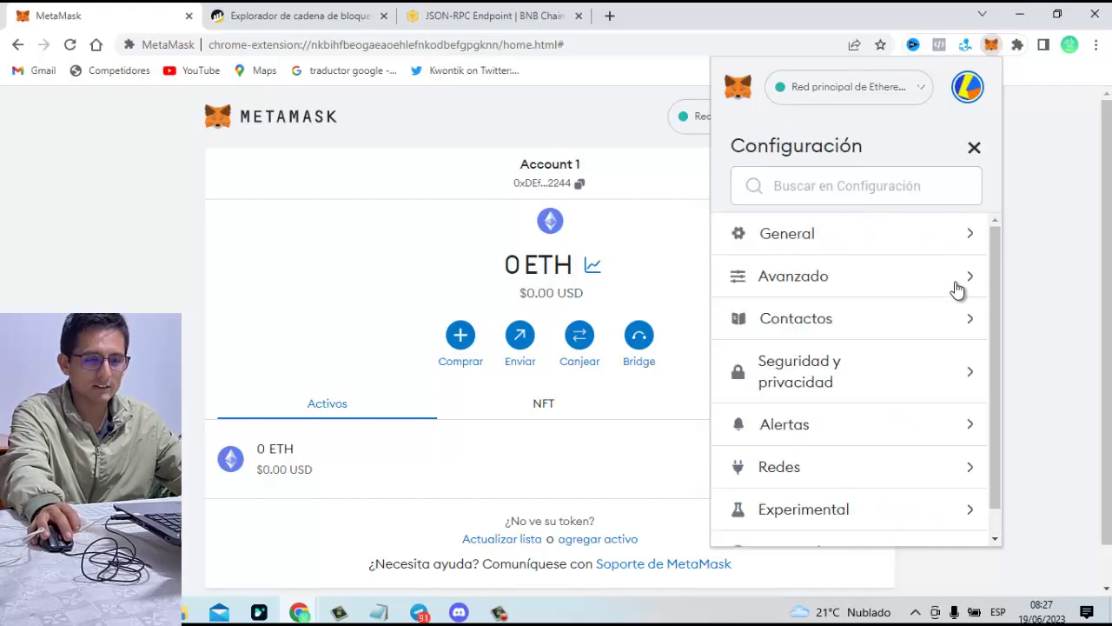
Step: Request the secret recovery phrase under Seguridad y privacidad and submit the wallet password
click(944, 377)
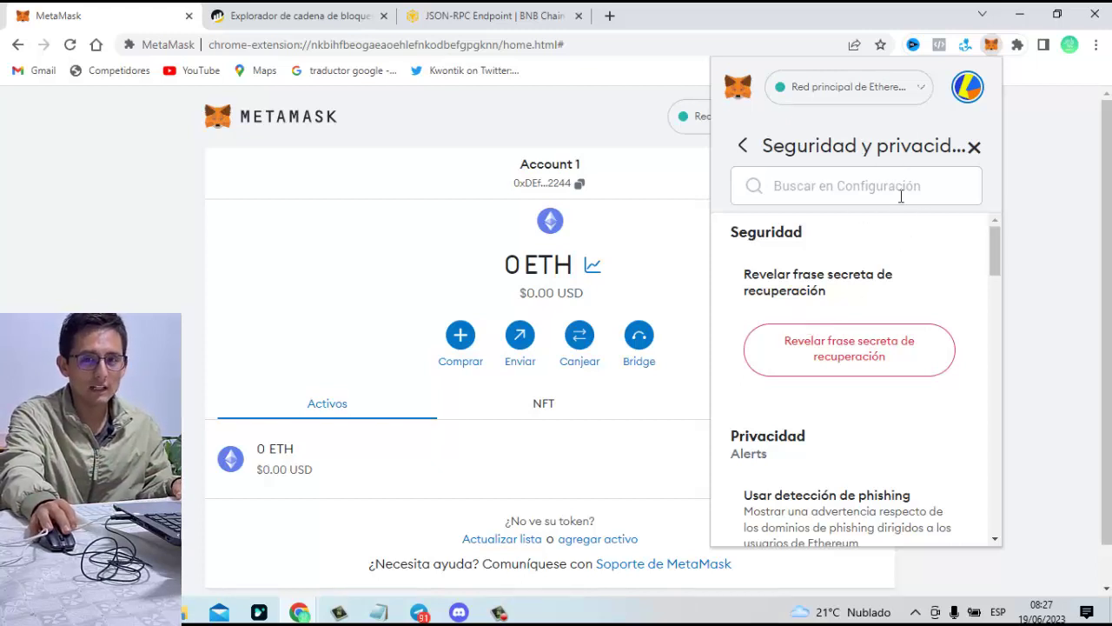
click(817, 358)
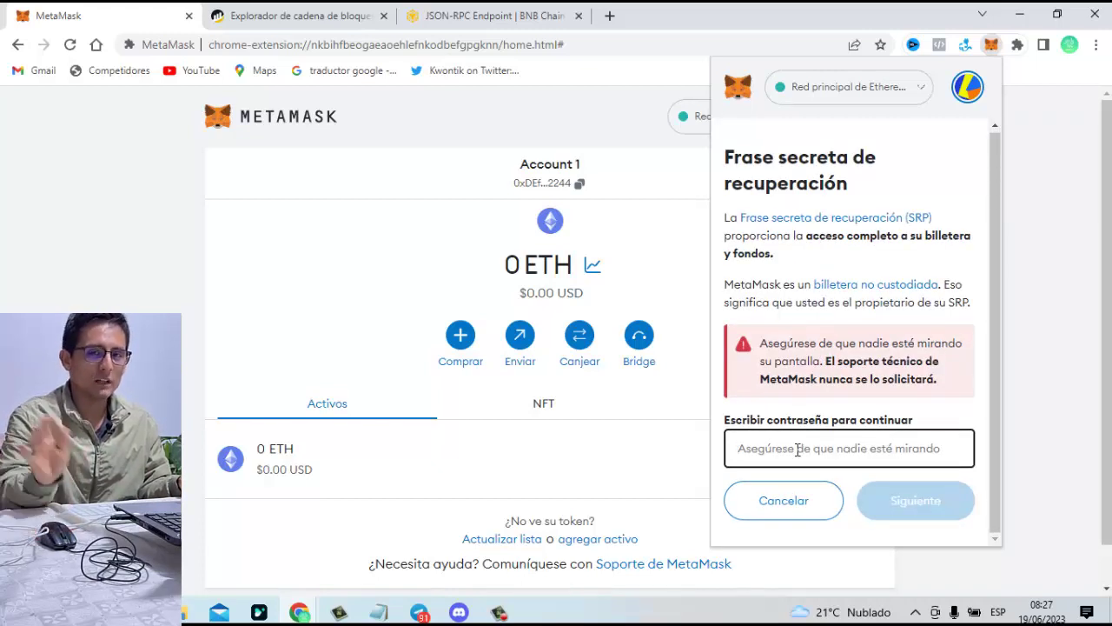
text(*********)
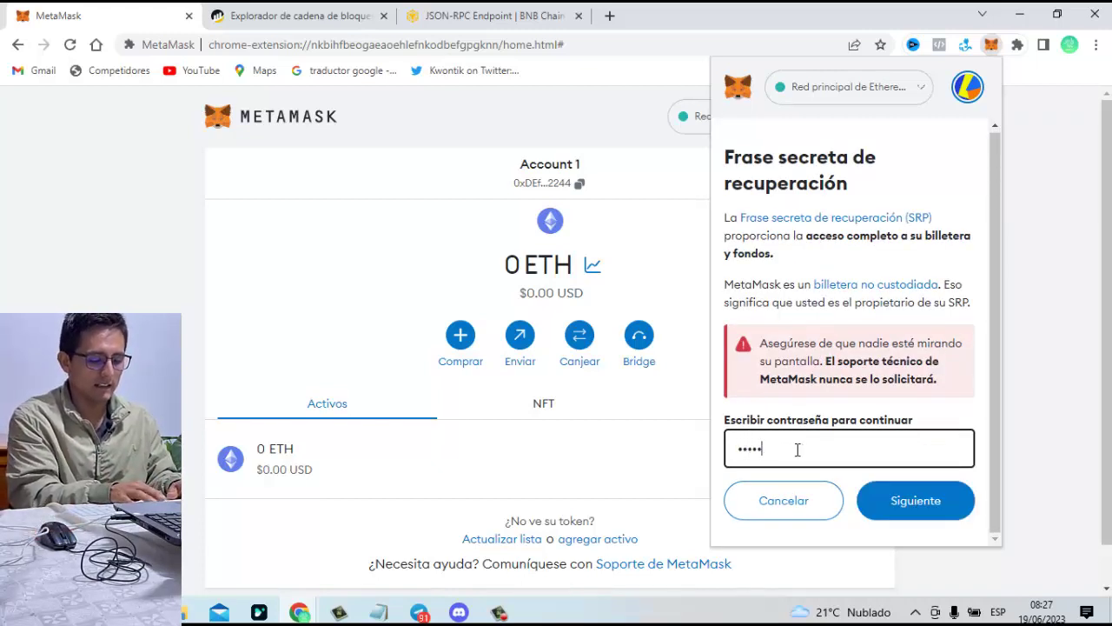
text(*******)
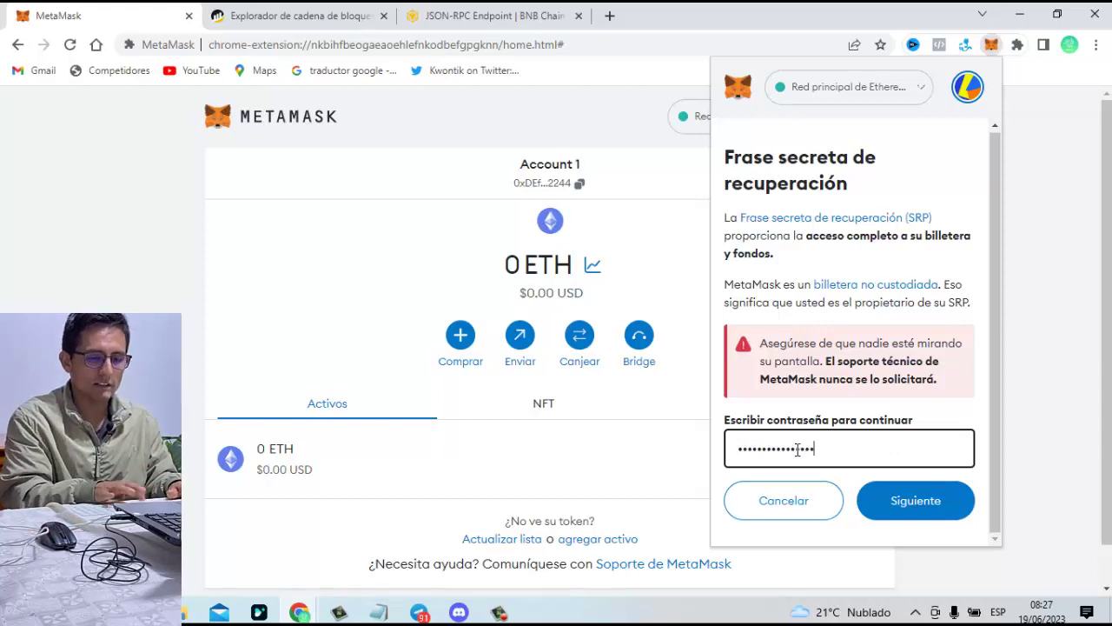
click(885, 499)
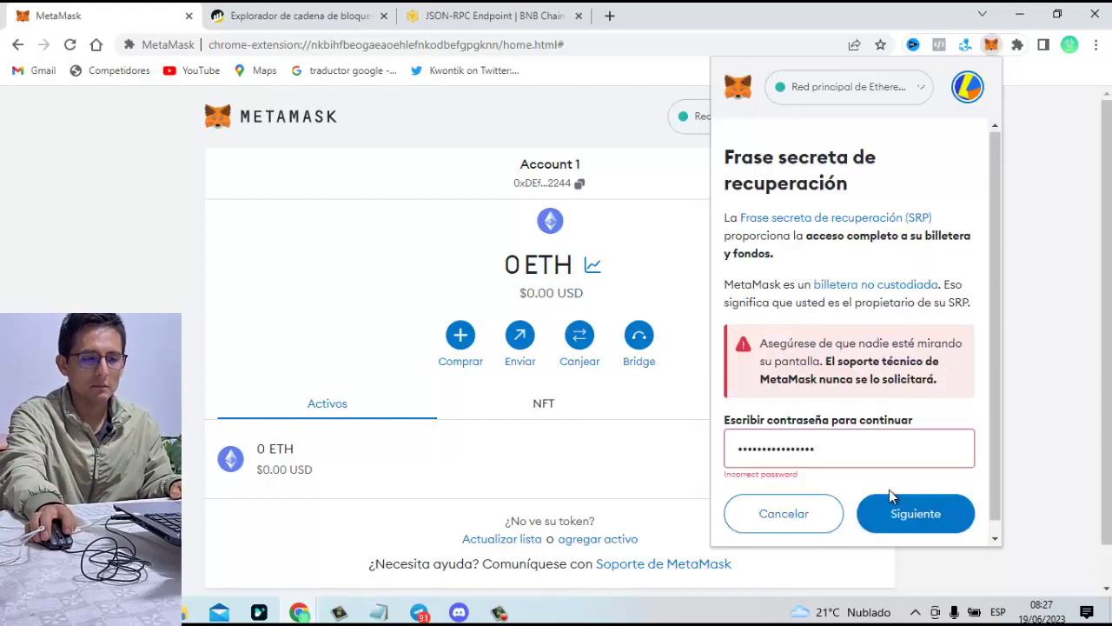
Step: Replace the submitted text with the wallet password again and confirm revealing the secret recovery phrase
double_click(869, 452)
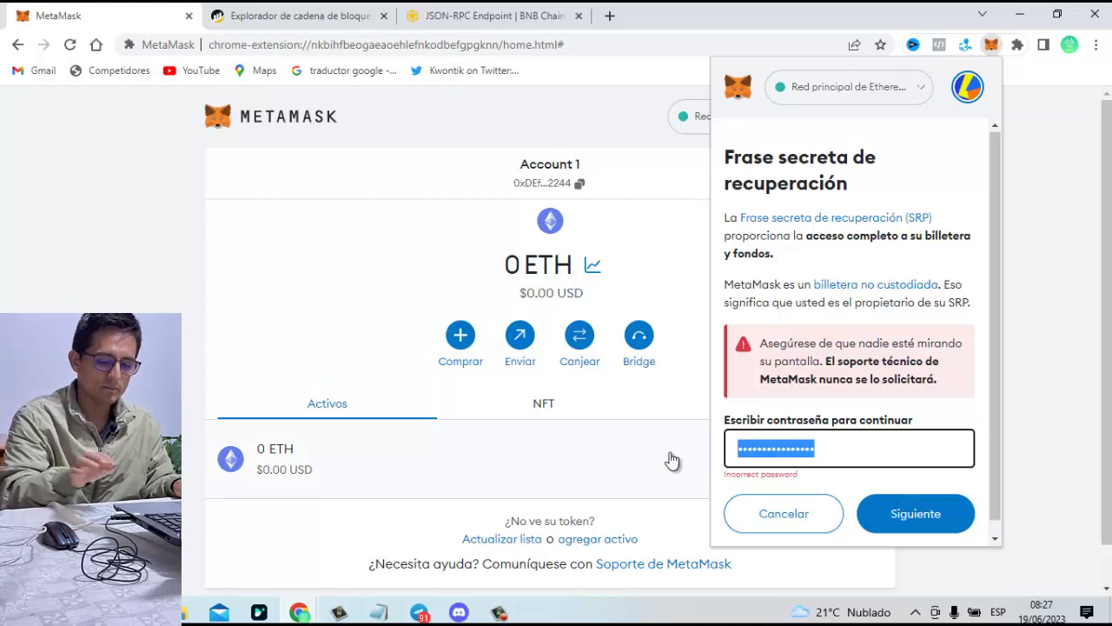
text(******)
key(BackSpace)
key(BackSpace)
key(BackSpace)
key(BackSpace)
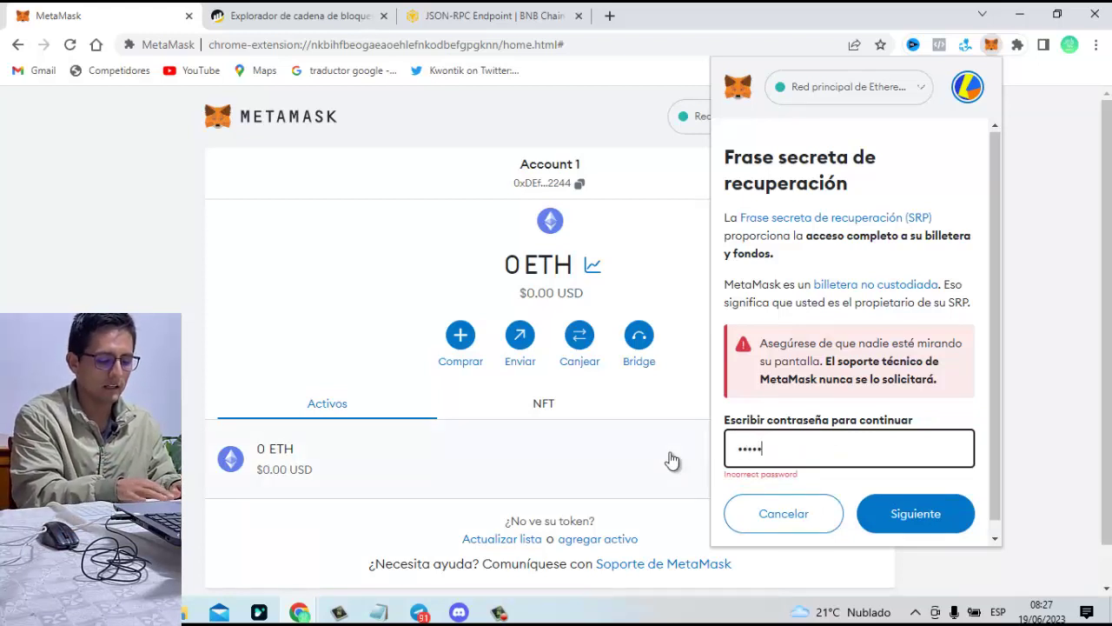
key(BackSpace)
key(BackSpace)
text(*****)
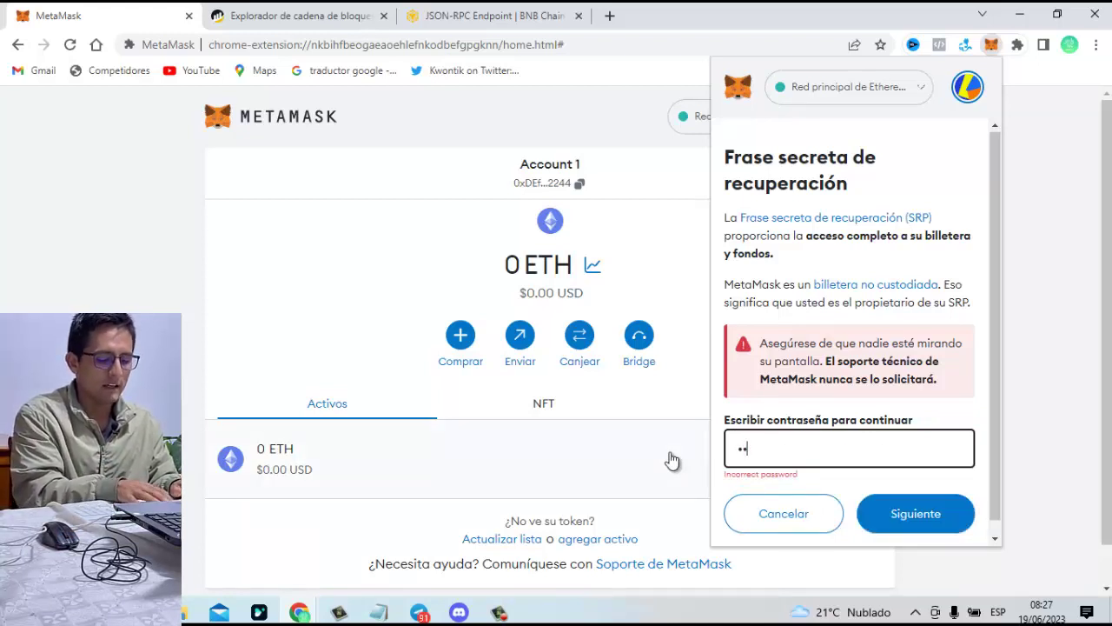
text(***********)
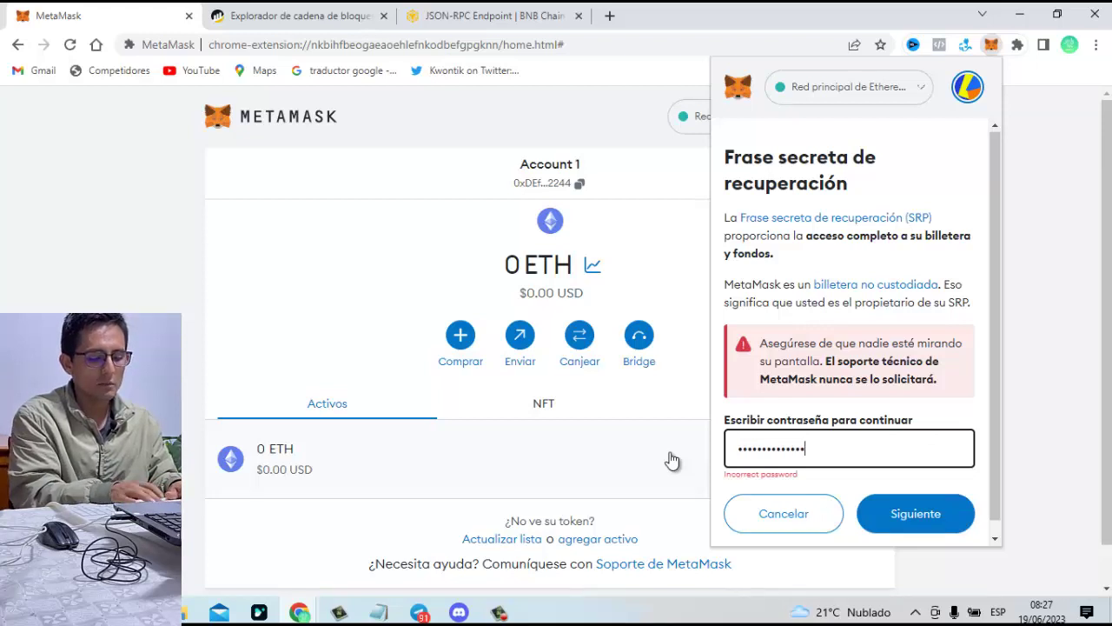
click(891, 518)
drag(785, 335, 784, 335)
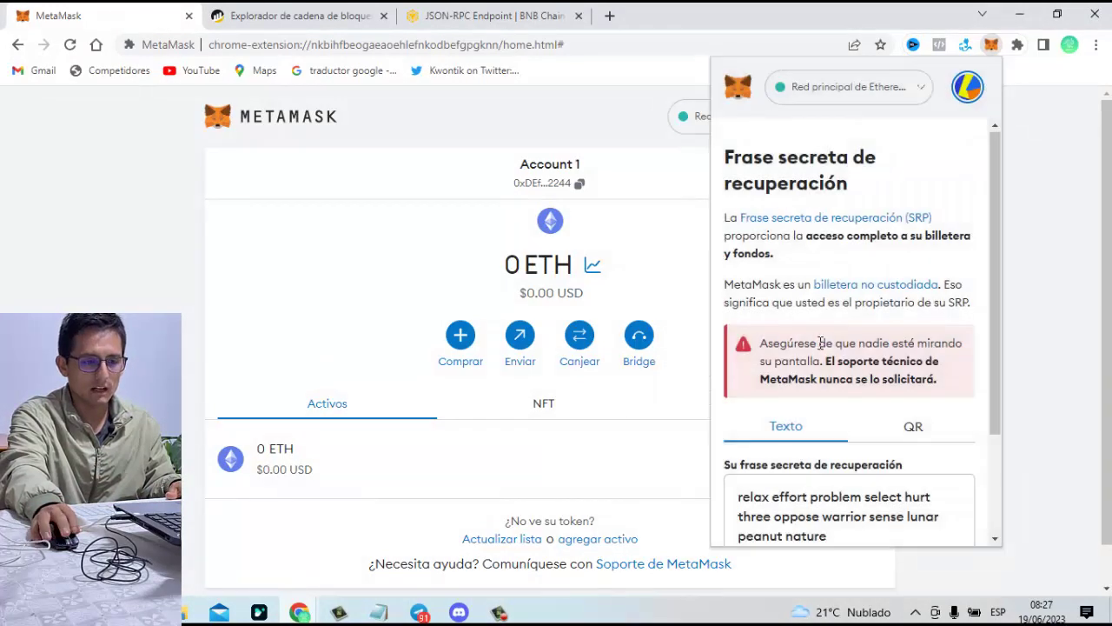
Step: Examine the secret recovery phrase in its text form and as a QR code
scroll(881, 392, down, 3)
drag(851, 399, 760, 347)
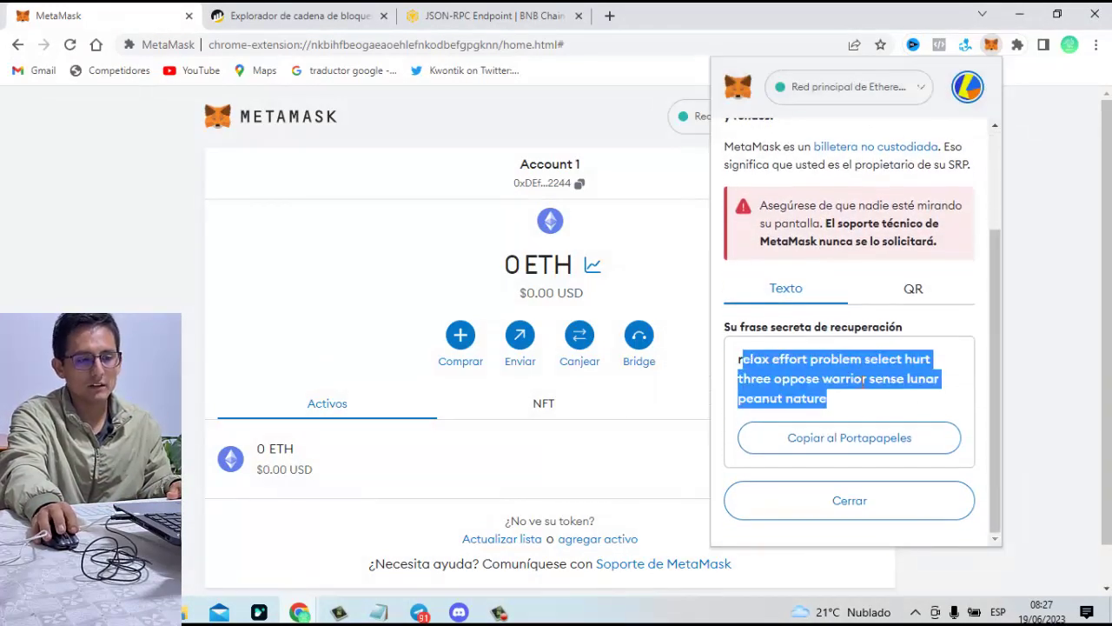
click(863, 383)
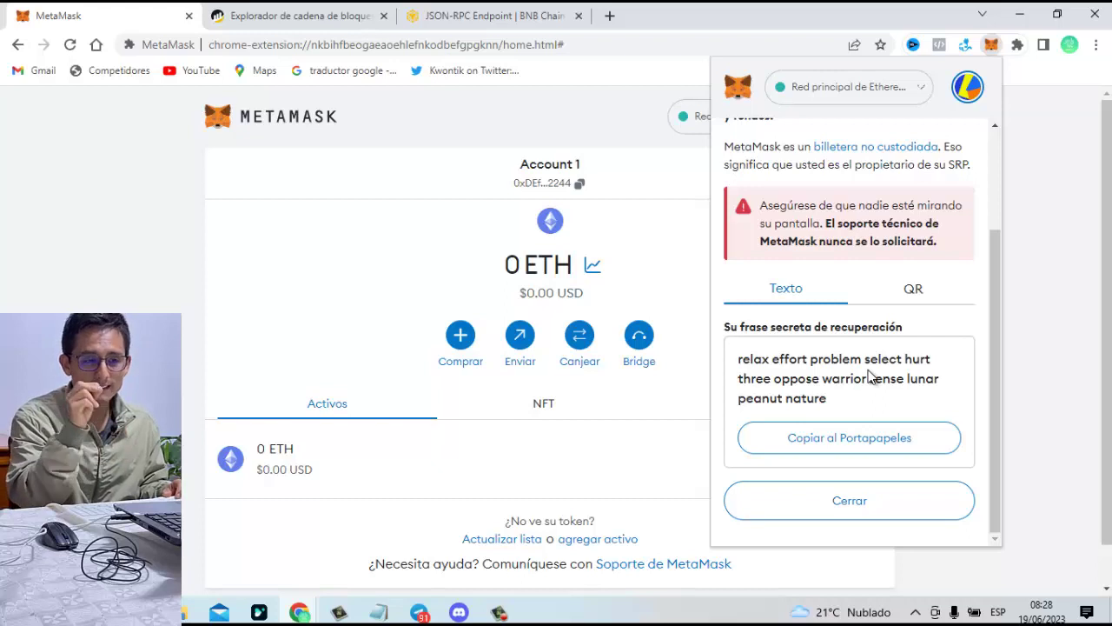
click(910, 288)
scroll(904, 395, down, 1)
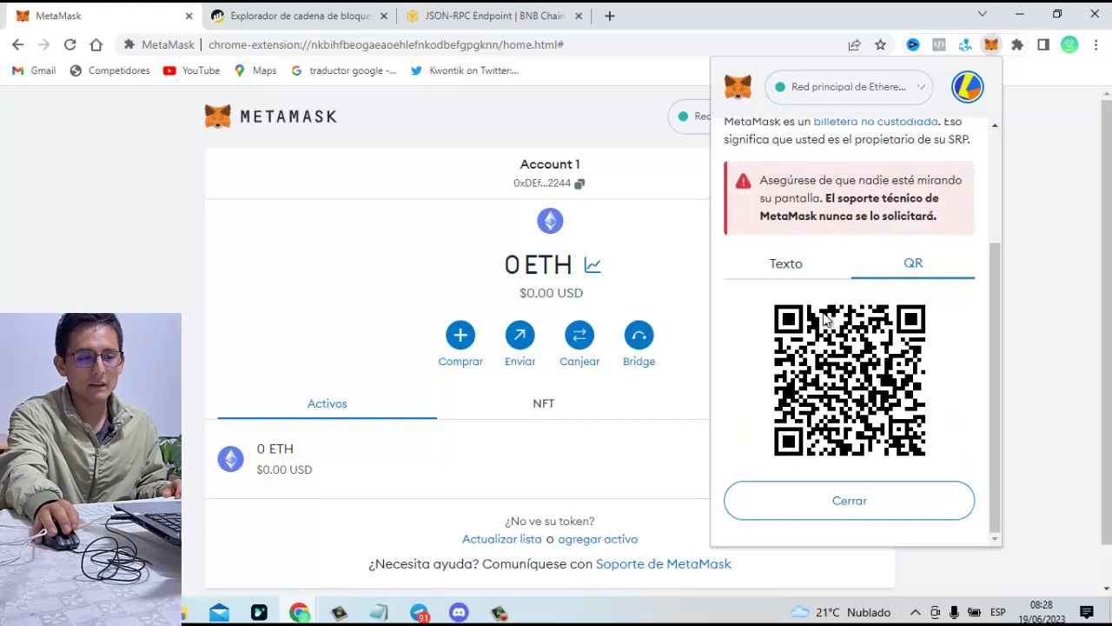
click(789, 273)
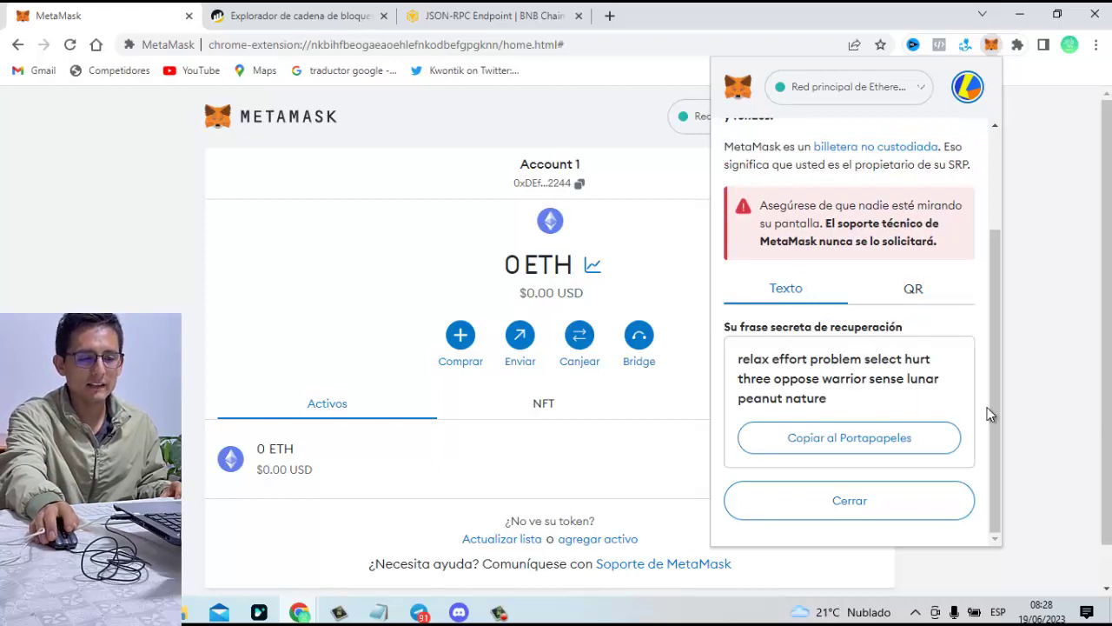
Step: Review the privacy warning and the recovery phrase text, and close the Frase secreta de recuperación page
scroll(921, 365, up, 3)
scroll(917, 370, down, 3)
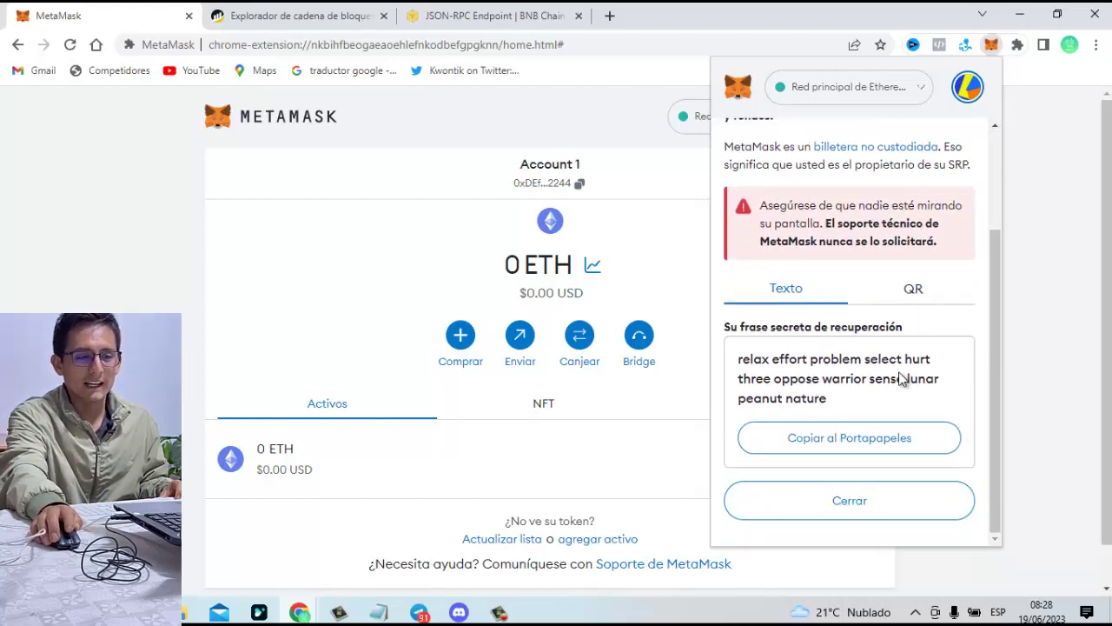
scroll(902, 376, up, 2)
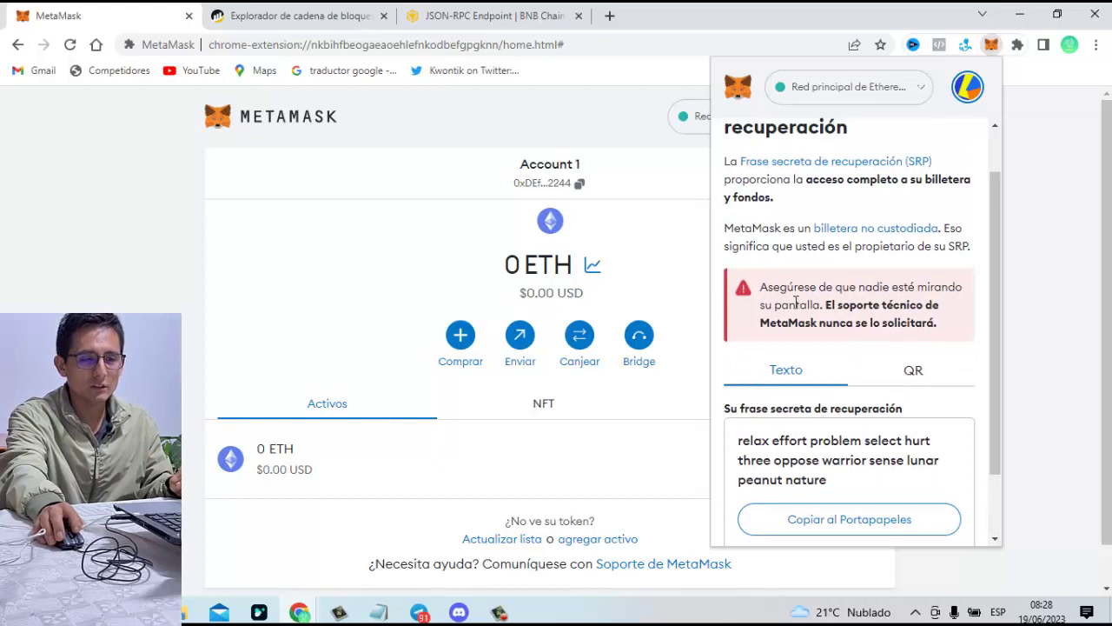
drag(778, 288, 904, 291)
click(903, 290)
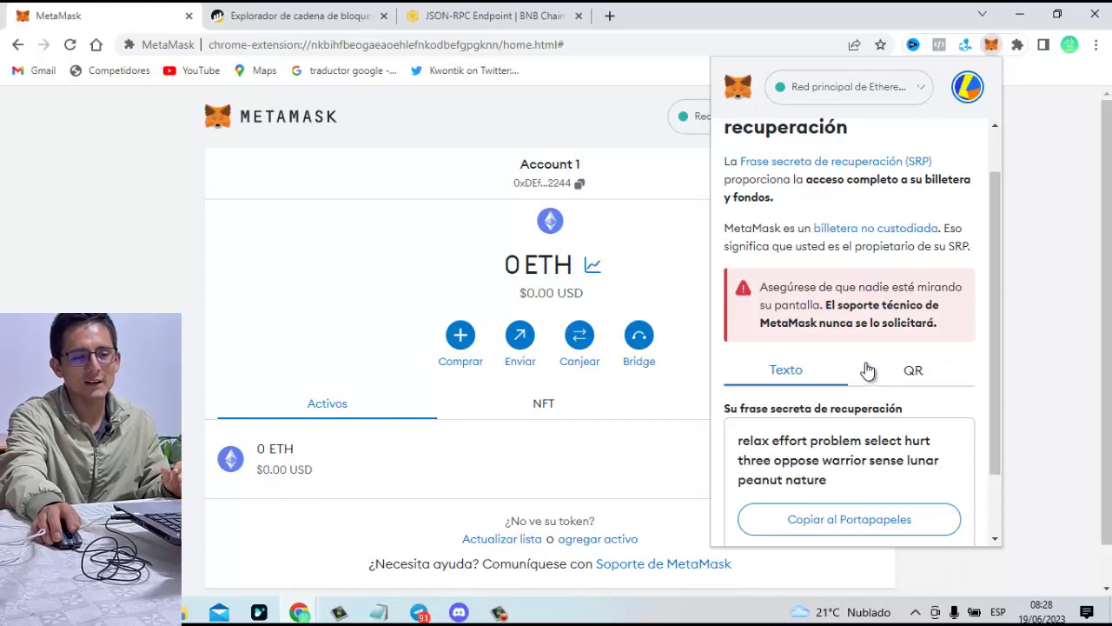
scroll(867, 370, down, 1)
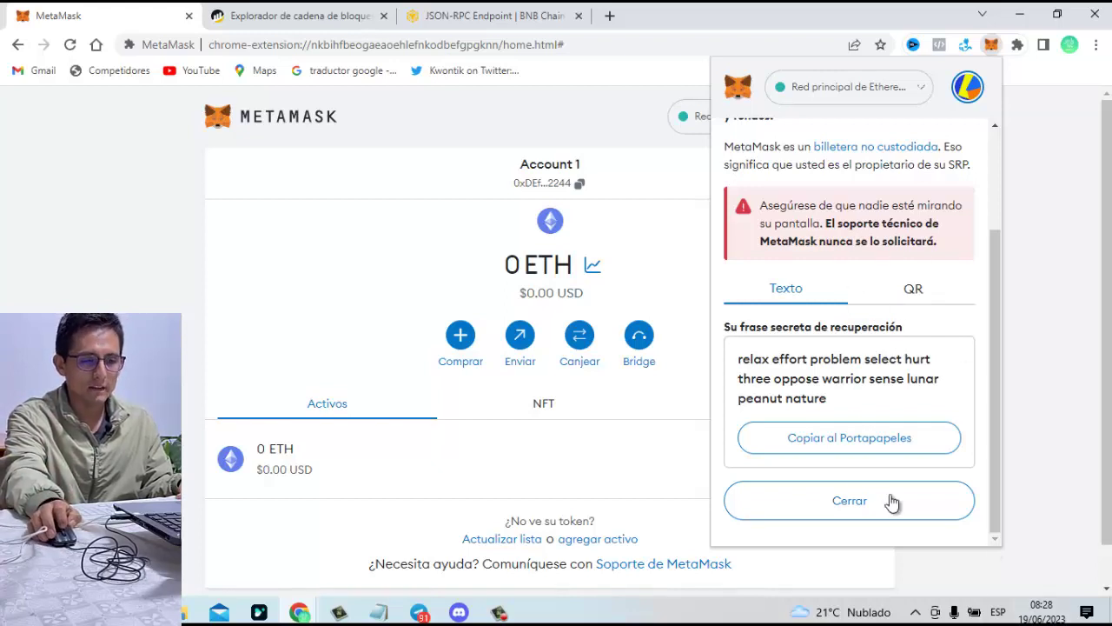
scroll(848, 478, up, 3)
scroll(851, 485, down, 2)
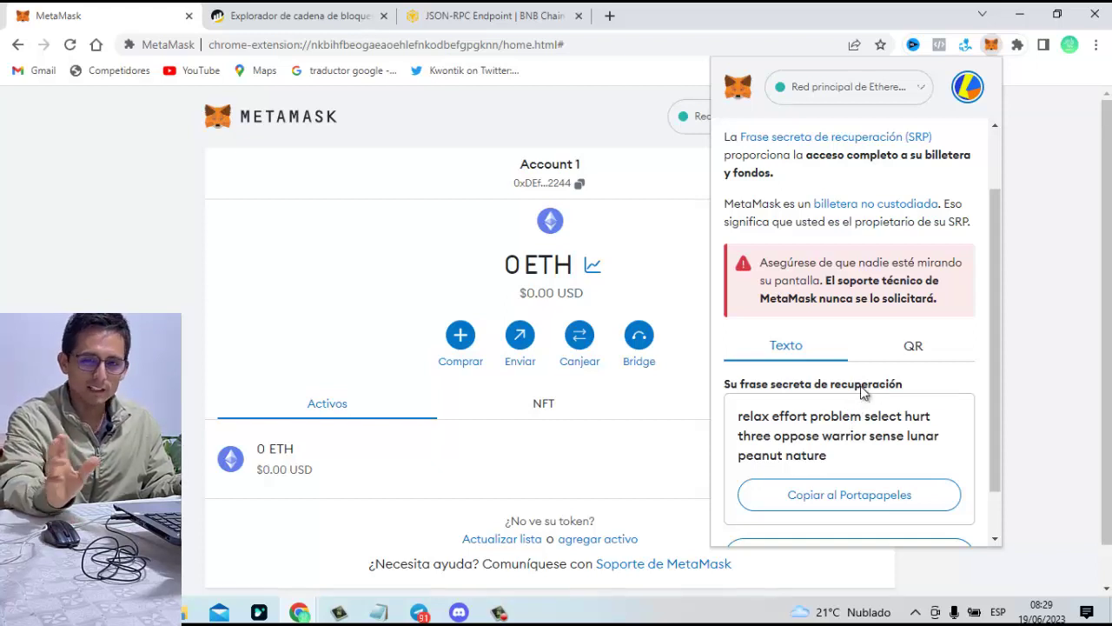
scroll(876, 362, up, 1)
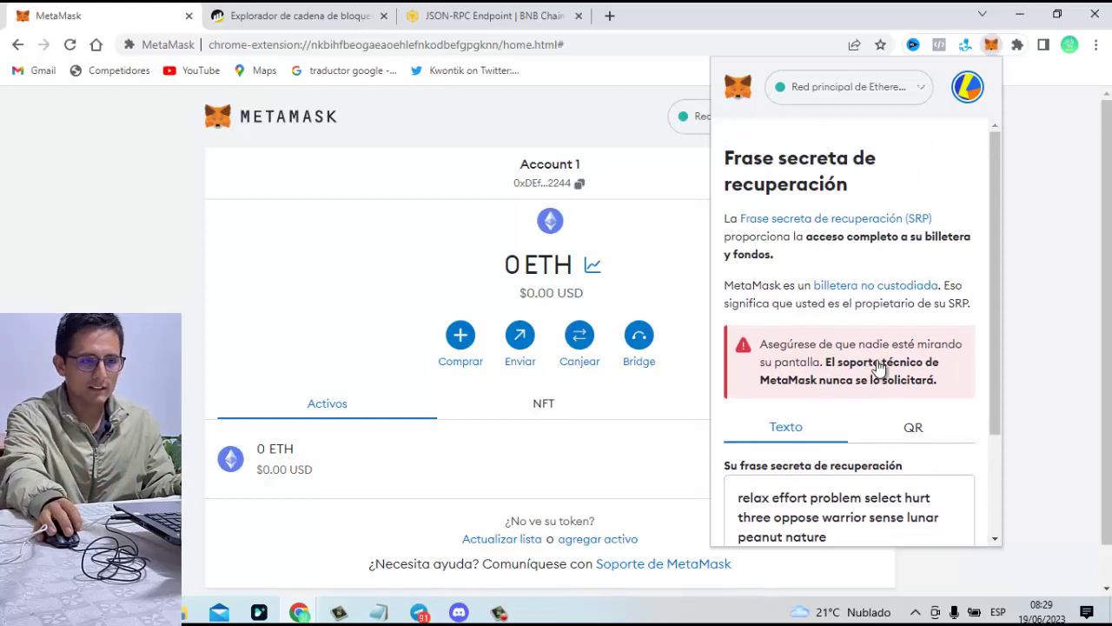
scroll(875, 362, down, 2)
click(896, 499)
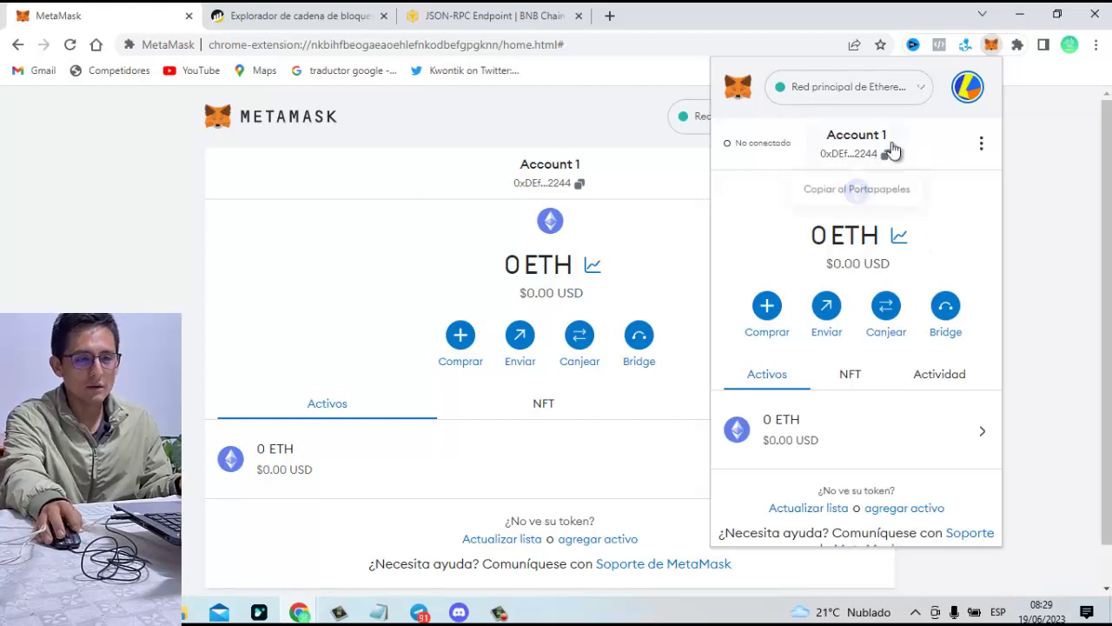
Step: Switch the wallet to the sHIMMERevm Testnet network
click(917, 89)
click(899, 249)
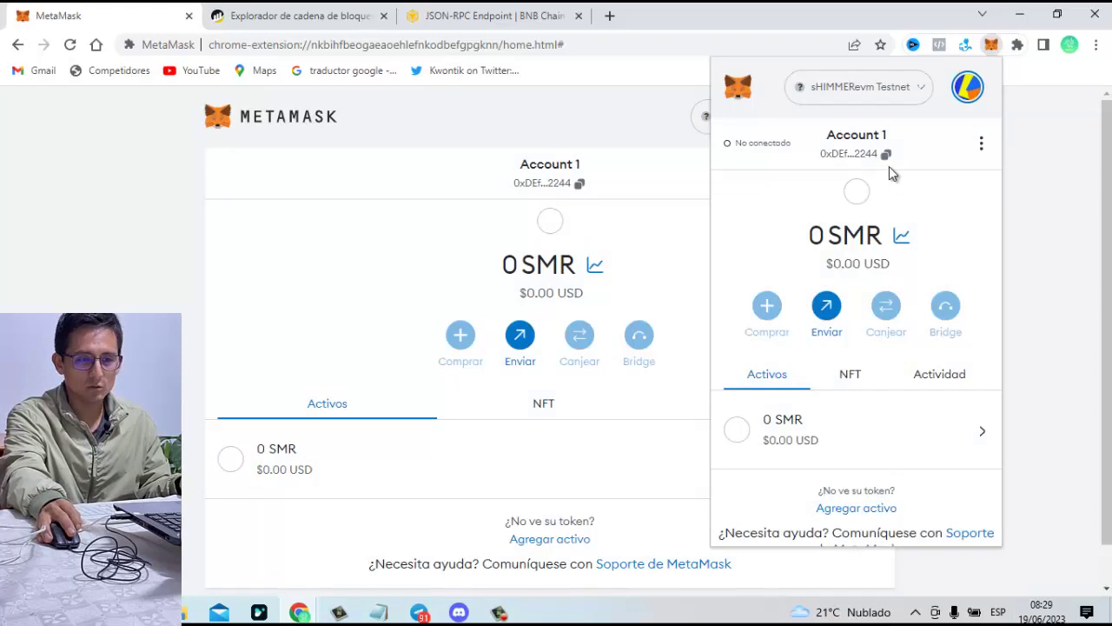
click(904, 102)
click(745, 233)
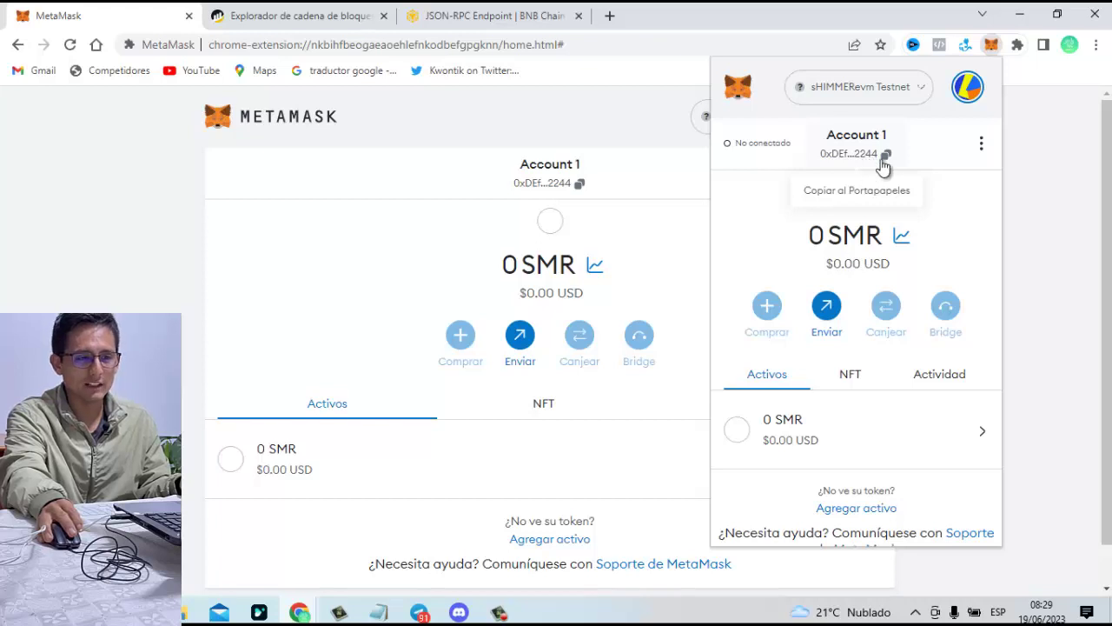
Step: Switch the wallet to the BSC - Binance Smart Chain network and back to Red principal de Ethereum
click(904, 103)
click(884, 291)
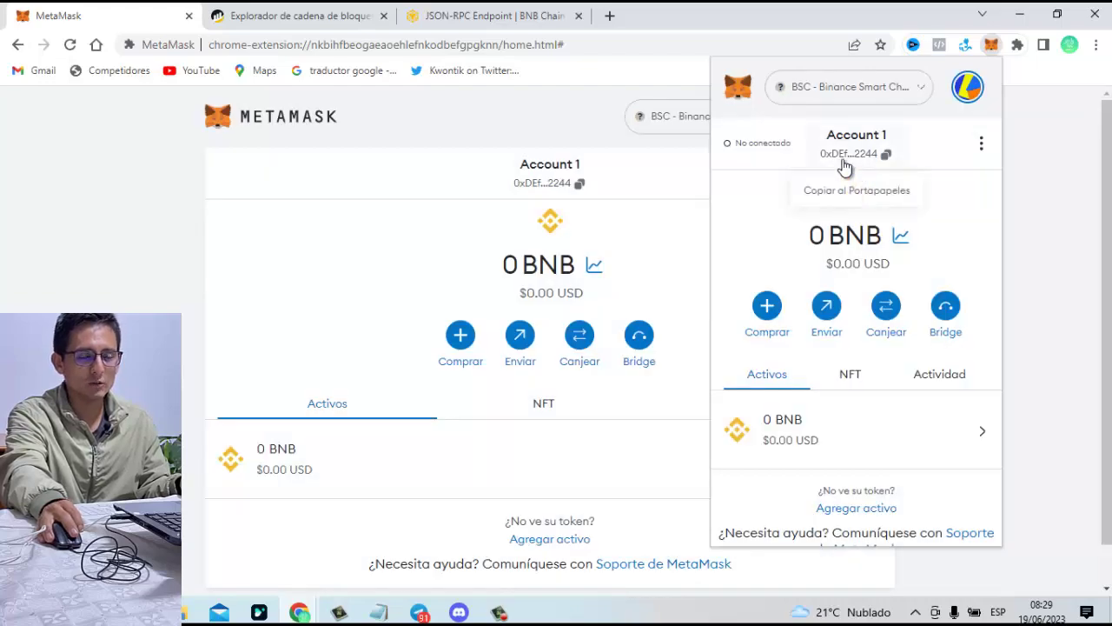
click(886, 104)
click(878, 219)
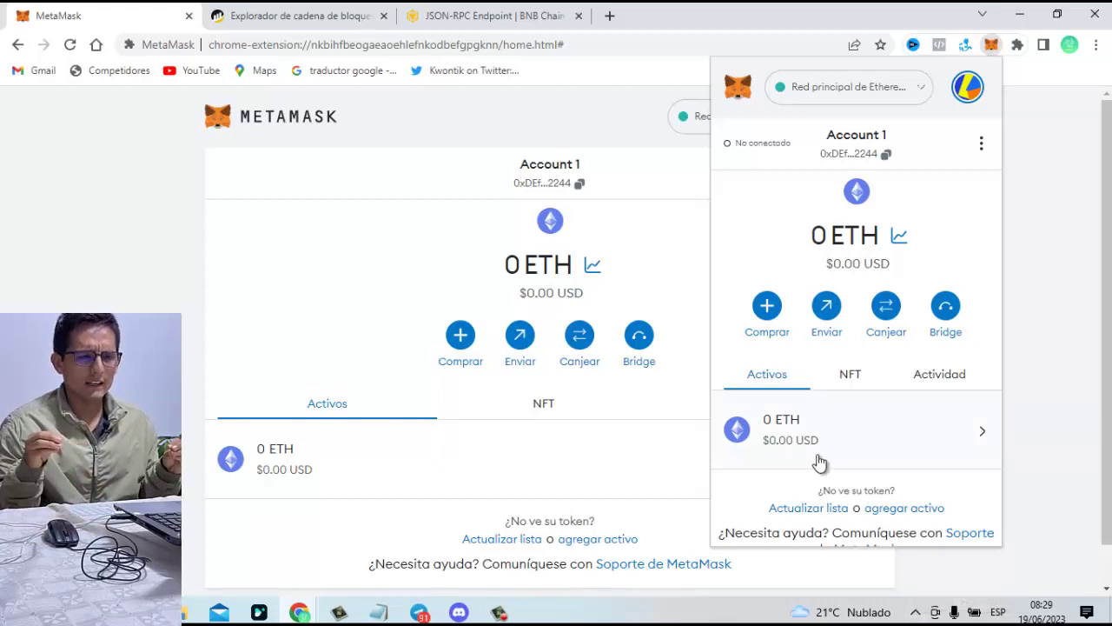
Step: Show the BNB asset by selecting the BSC - Binance Smart Chain network, and return to Red principal de Ethereum
click(878, 96)
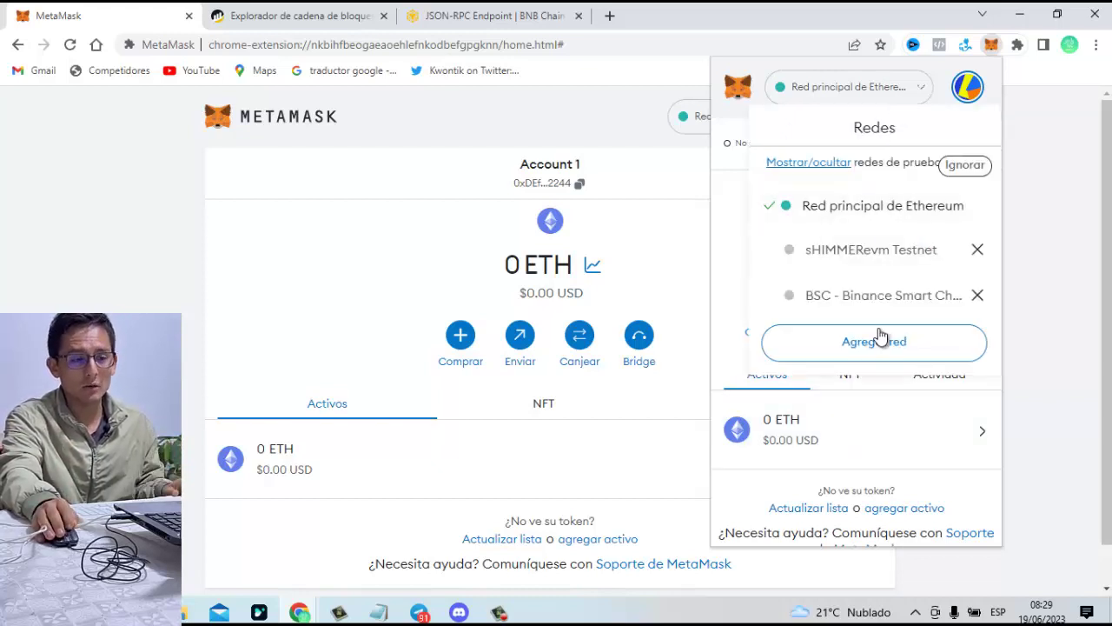
click(885, 300)
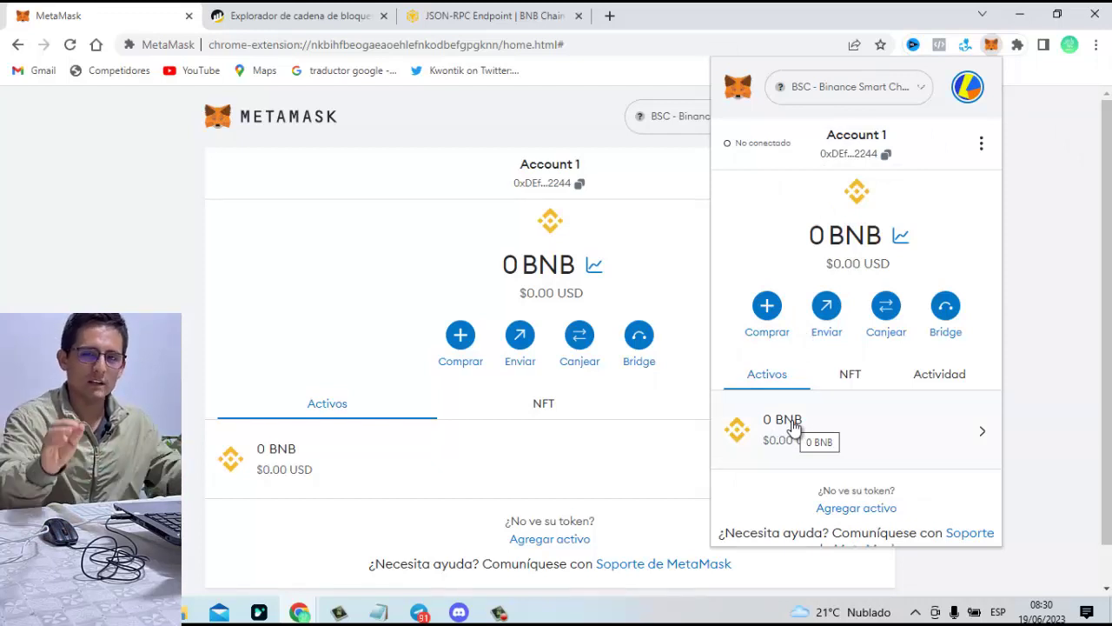
click(925, 90)
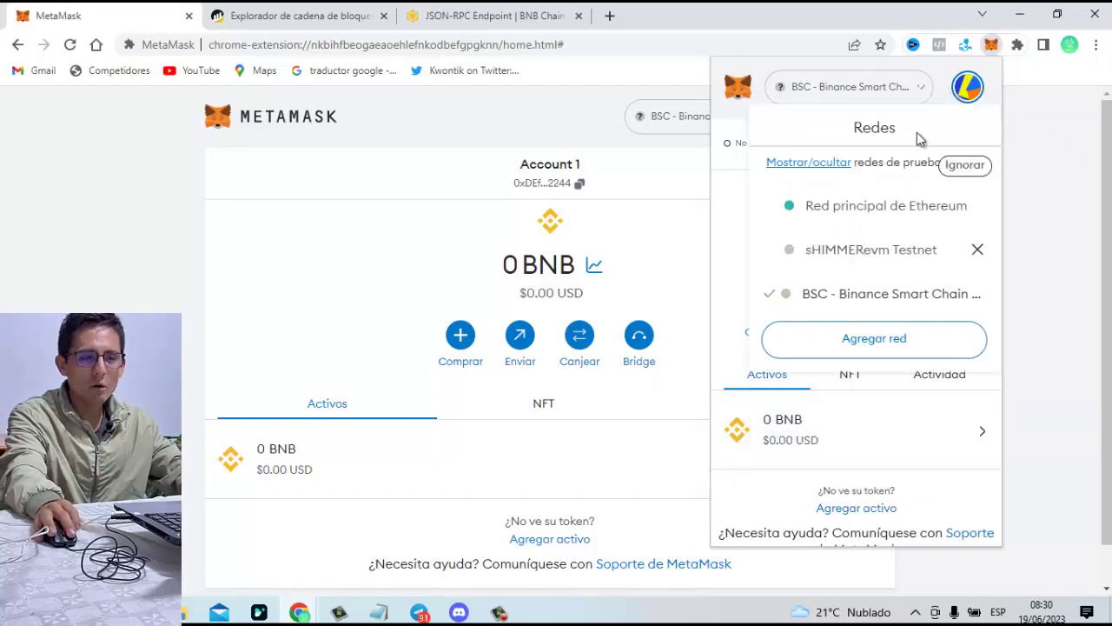
click(895, 209)
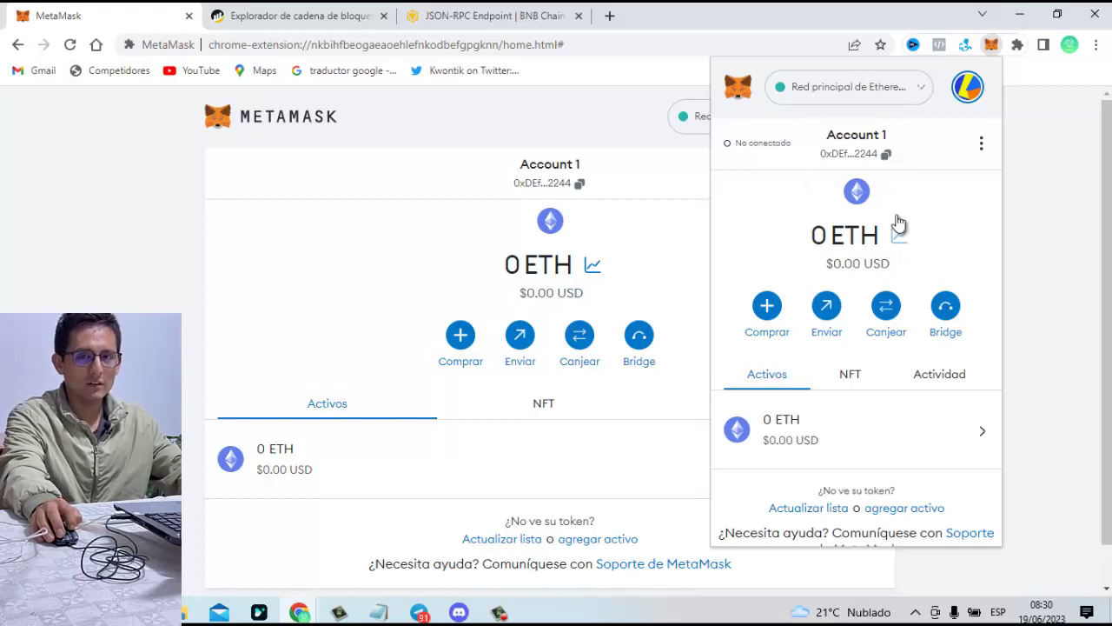
Step: Change the active network to BSC - Binance Smart Chain once more and from there to sHIMMERevm Testnet
click(914, 93)
click(890, 296)
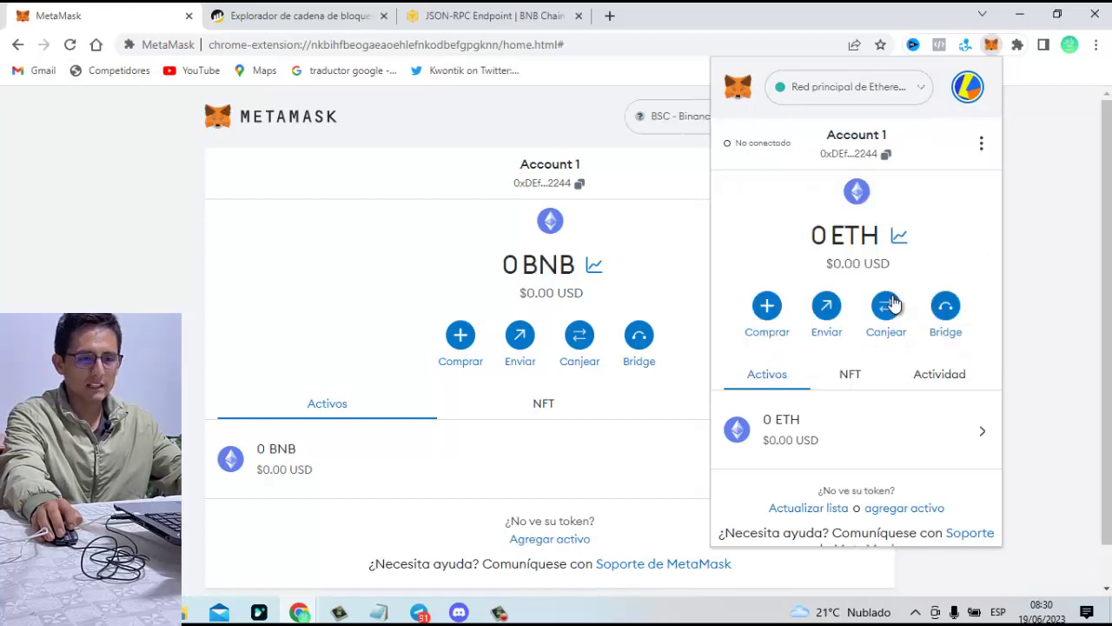
click(917, 93)
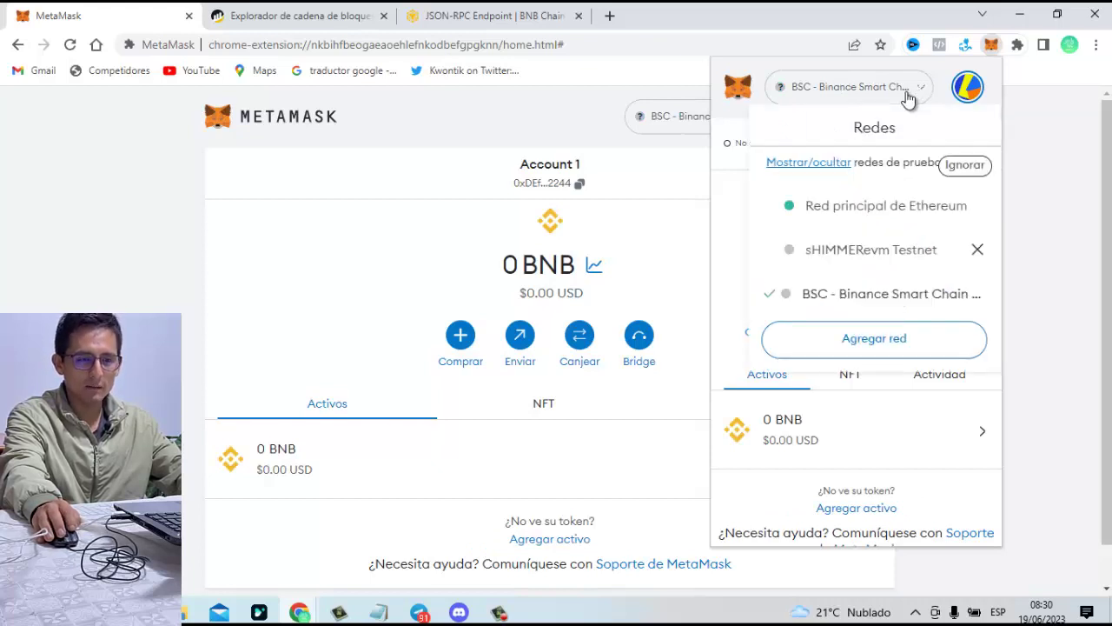
click(886, 259)
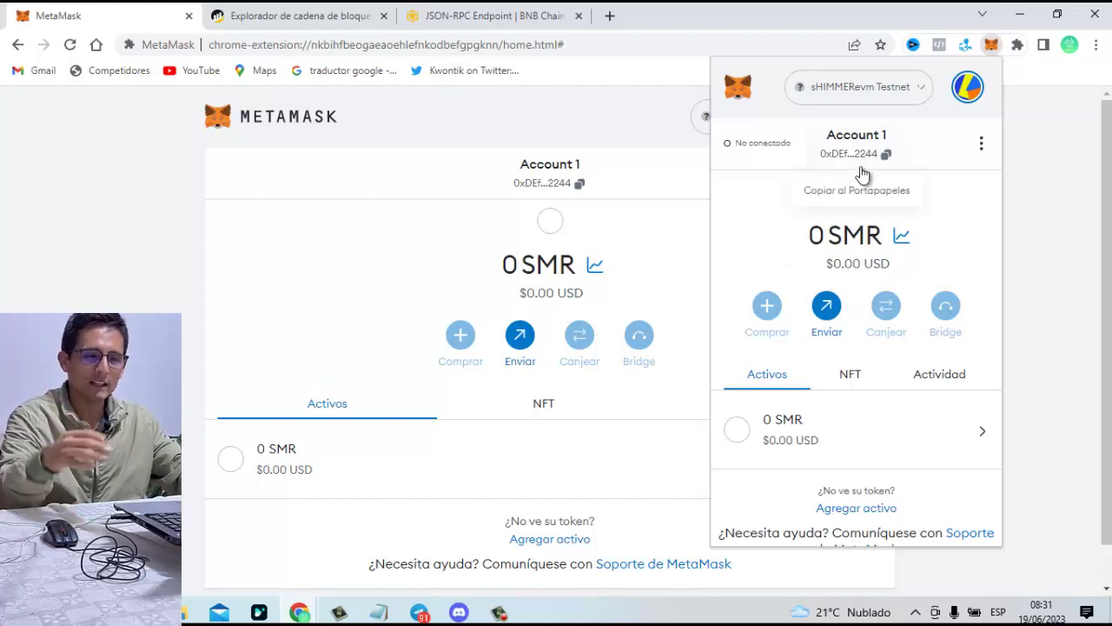
Step: Set the active network back to Red principal de Ethereum and close the wallet popup
click(920, 99)
click(739, 224)
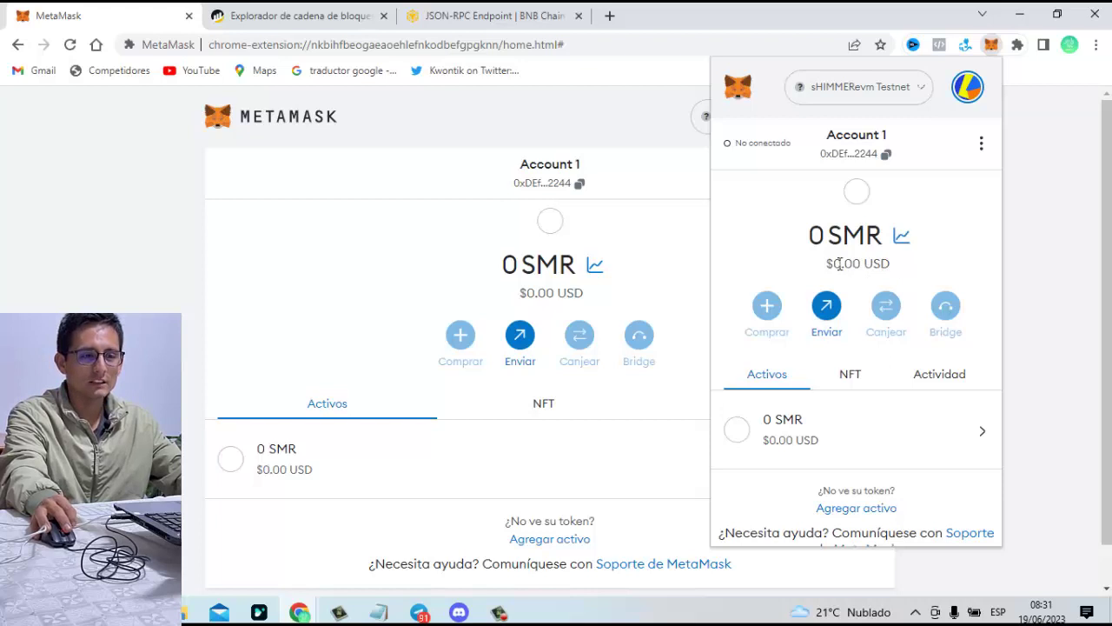
click(920, 96)
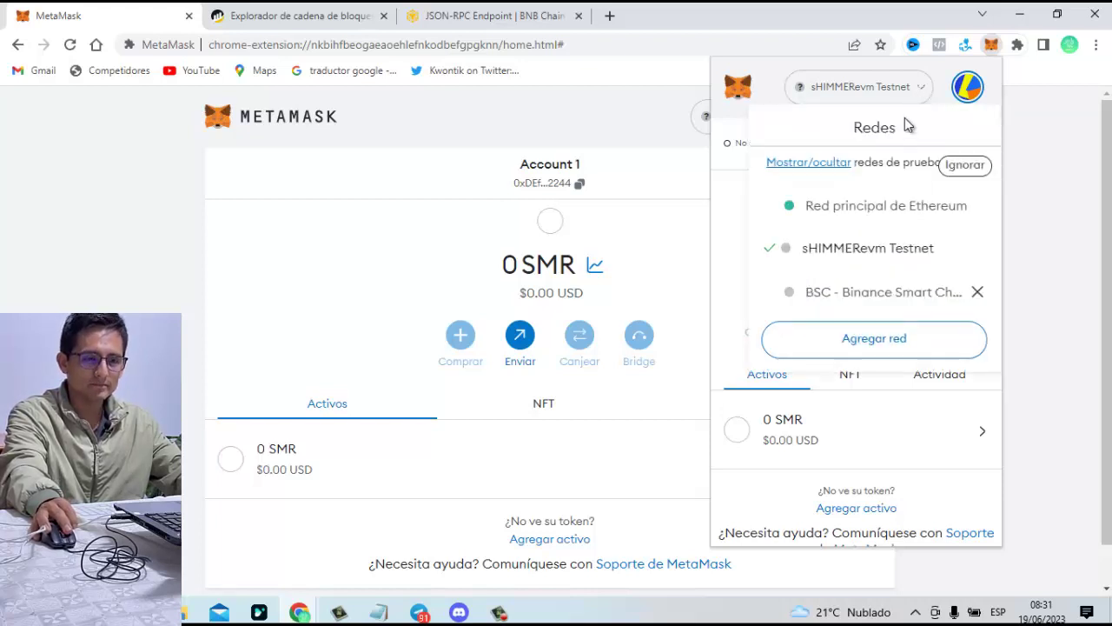
click(865, 205)
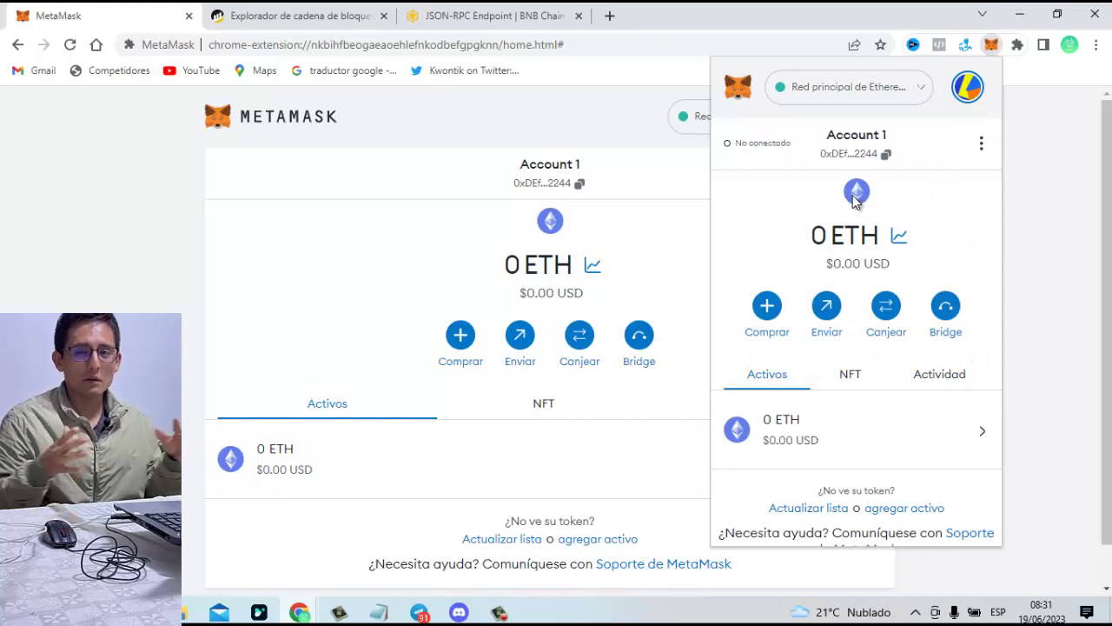
click(677, 226)
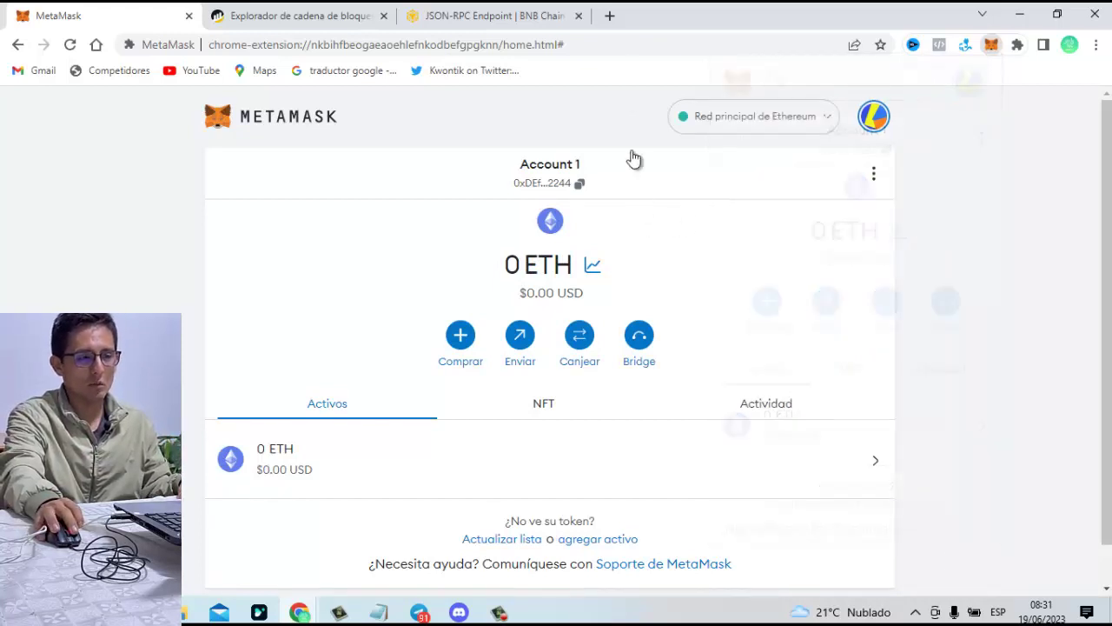
Step: Search Google for coordinape in a new browser tab, open the coordinape.com site and display it in English
click(609, 16)
text(coordi)
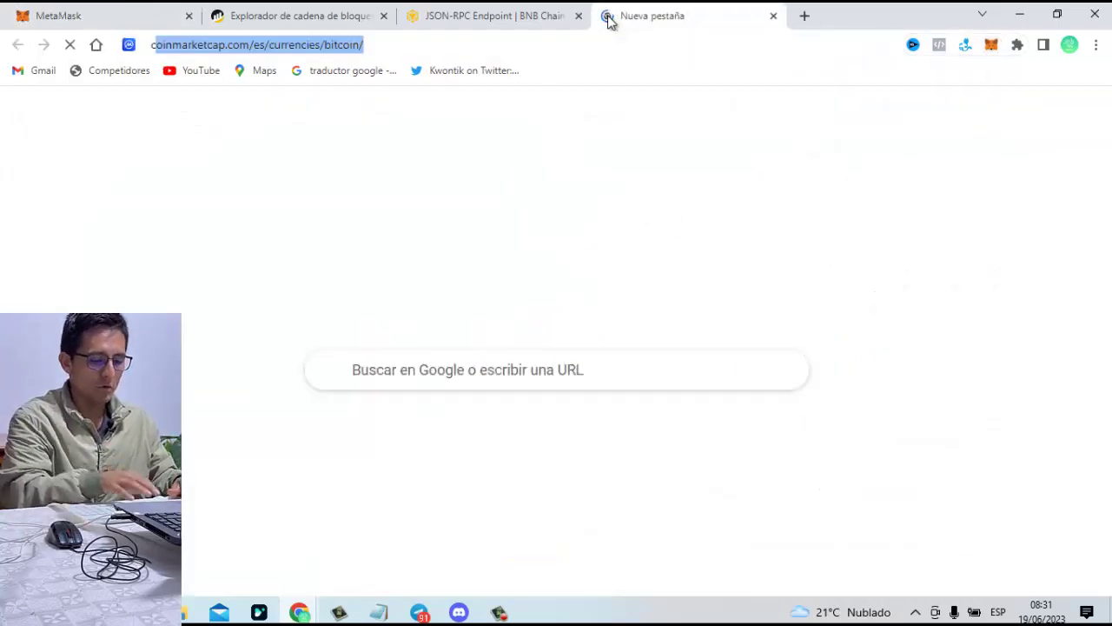
text(nape)
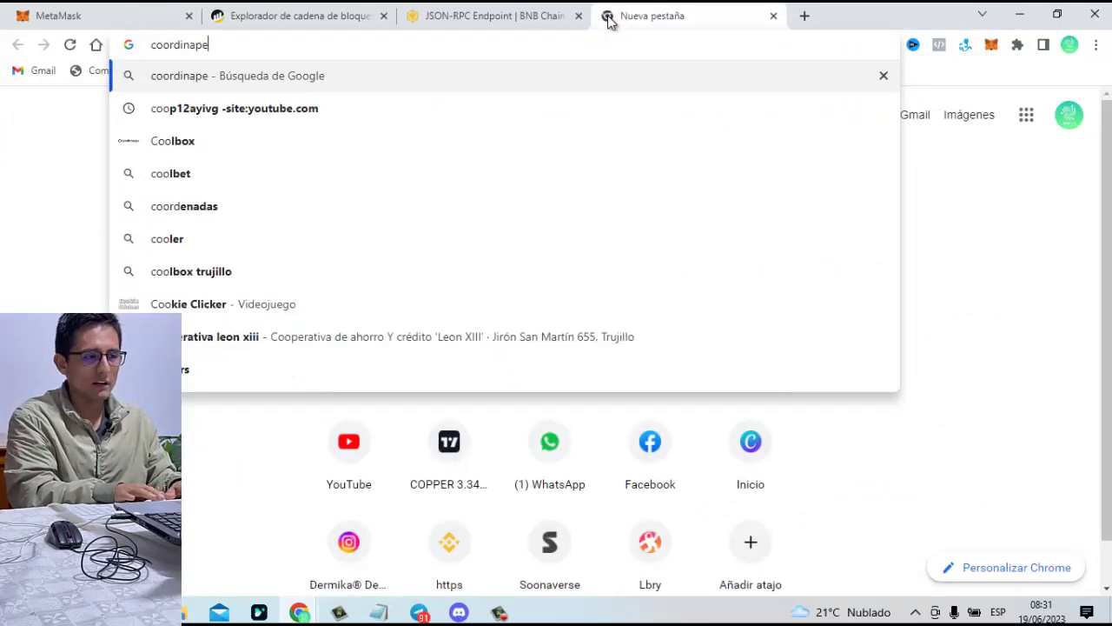
key(Return)
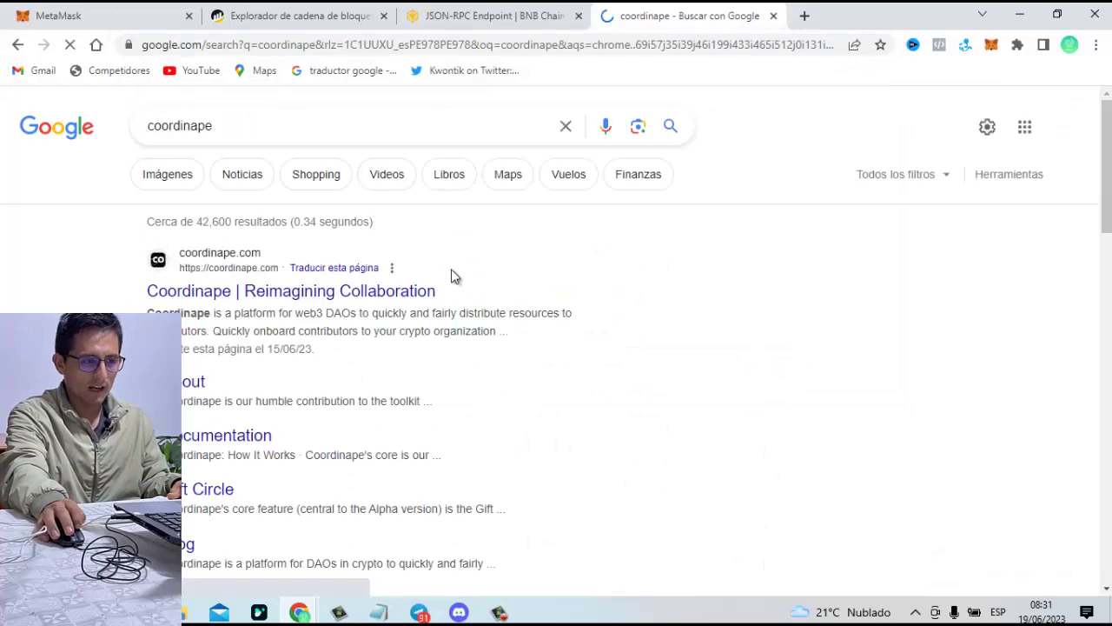
click(429, 299)
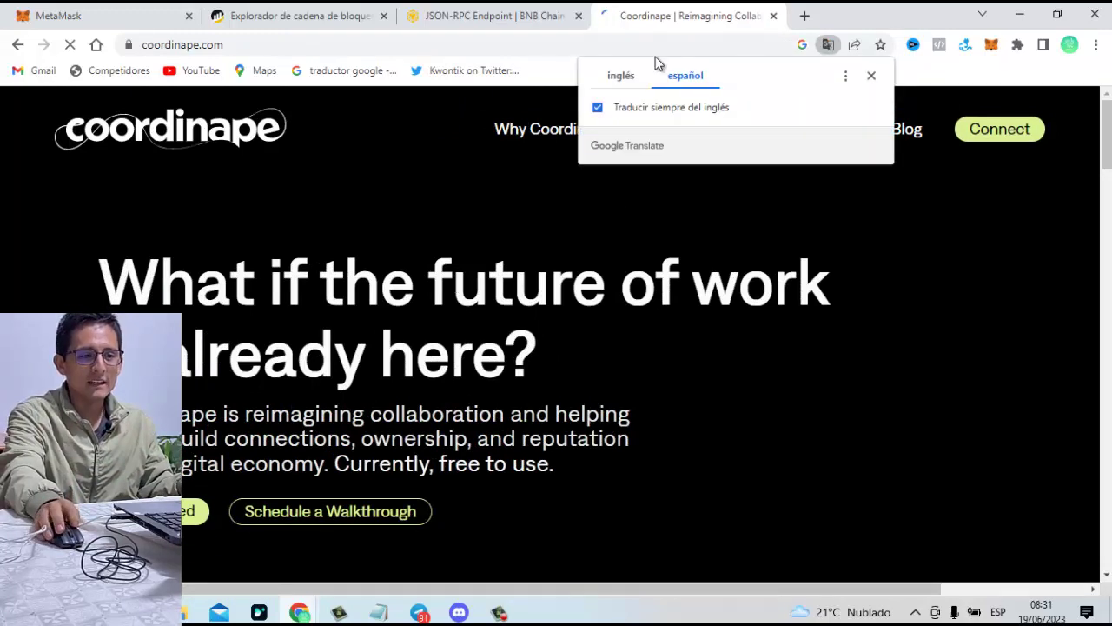
click(633, 78)
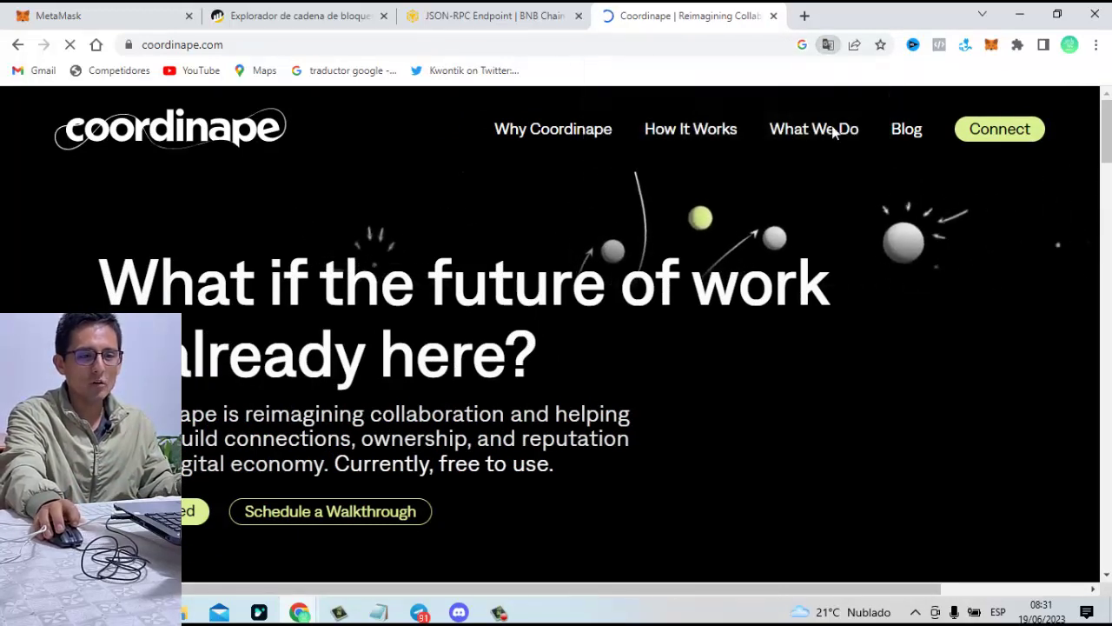
Step: Connect to the Coordinape app with the Metamask option, using Account 1 and approving access to view its address
click(1021, 136)
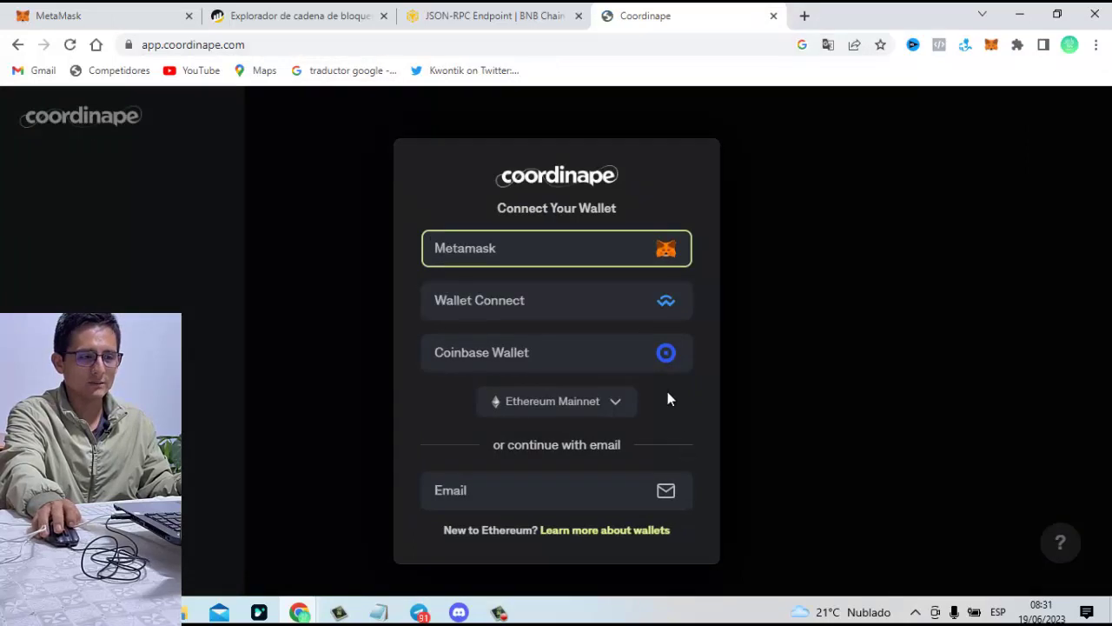
click(637, 261)
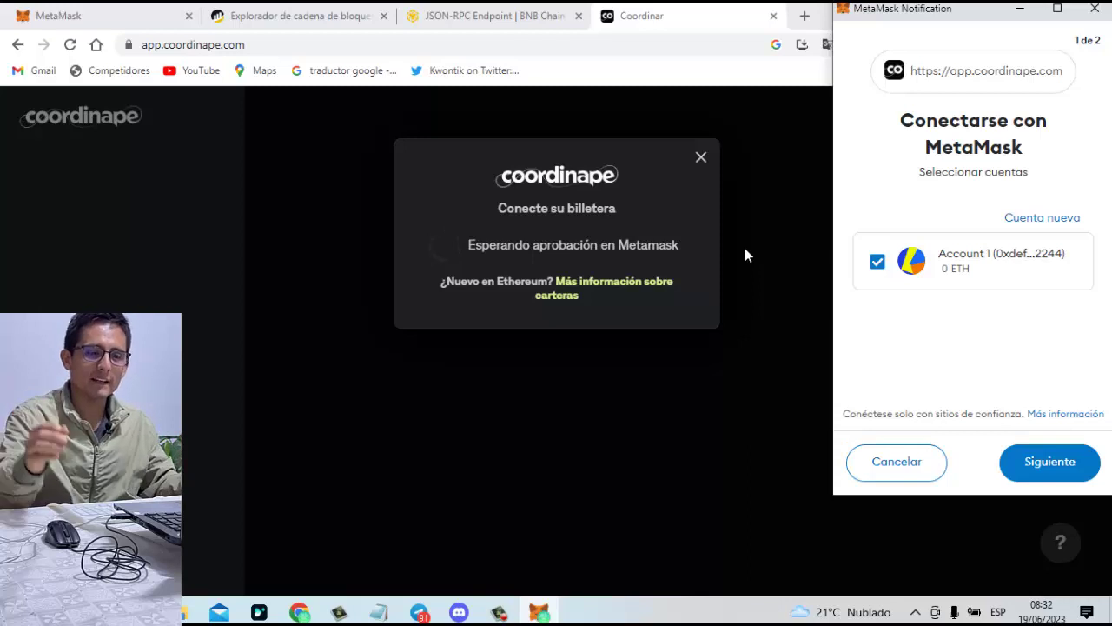
click(1034, 467)
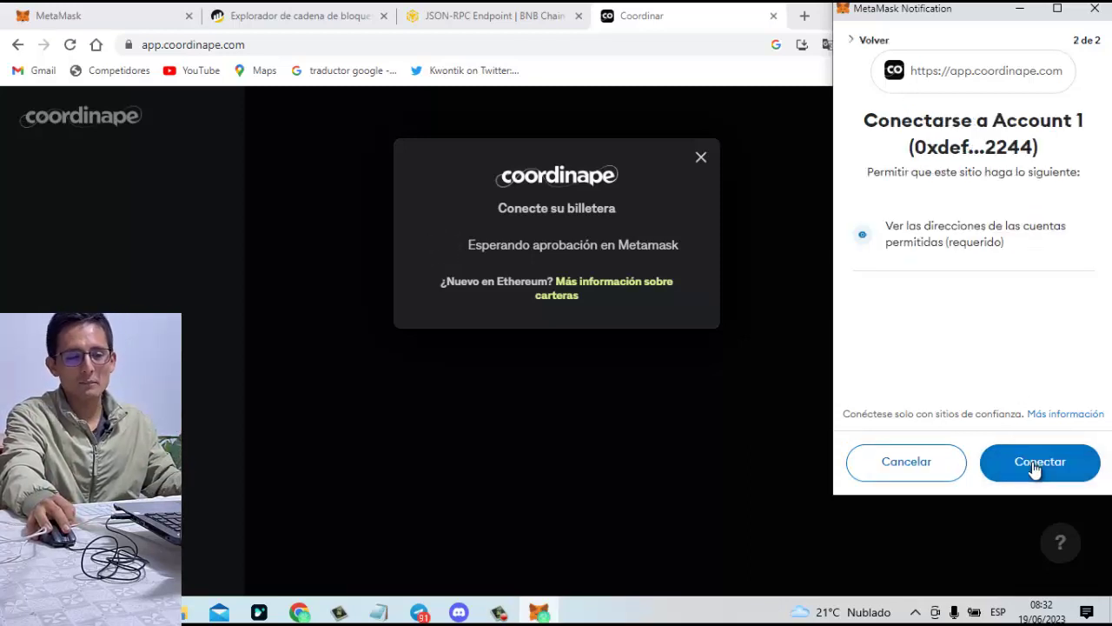
click(1034, 468)
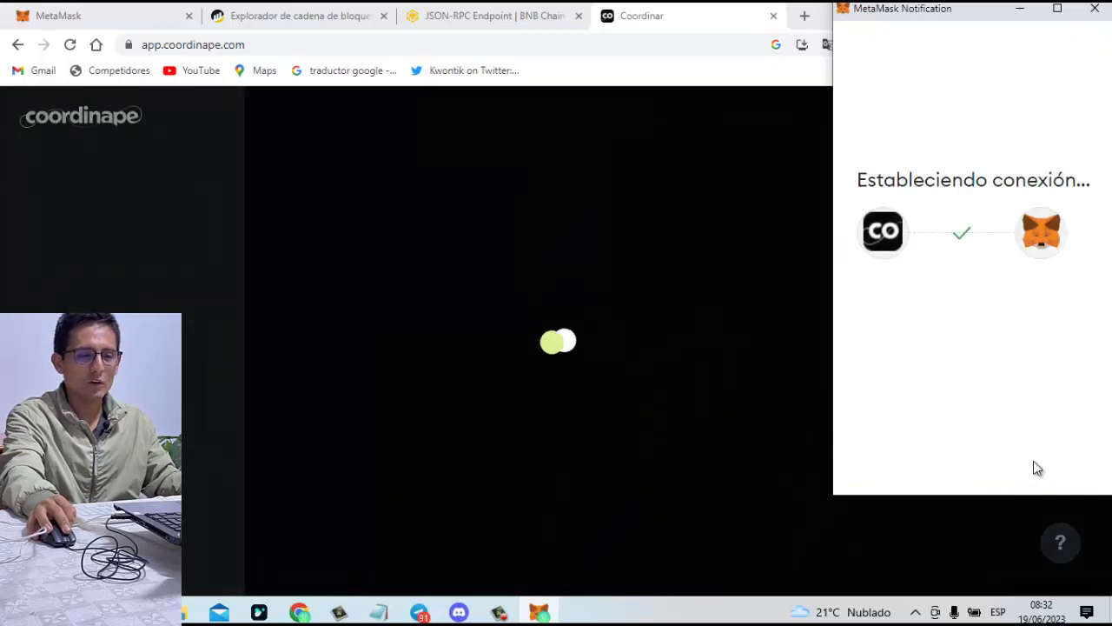